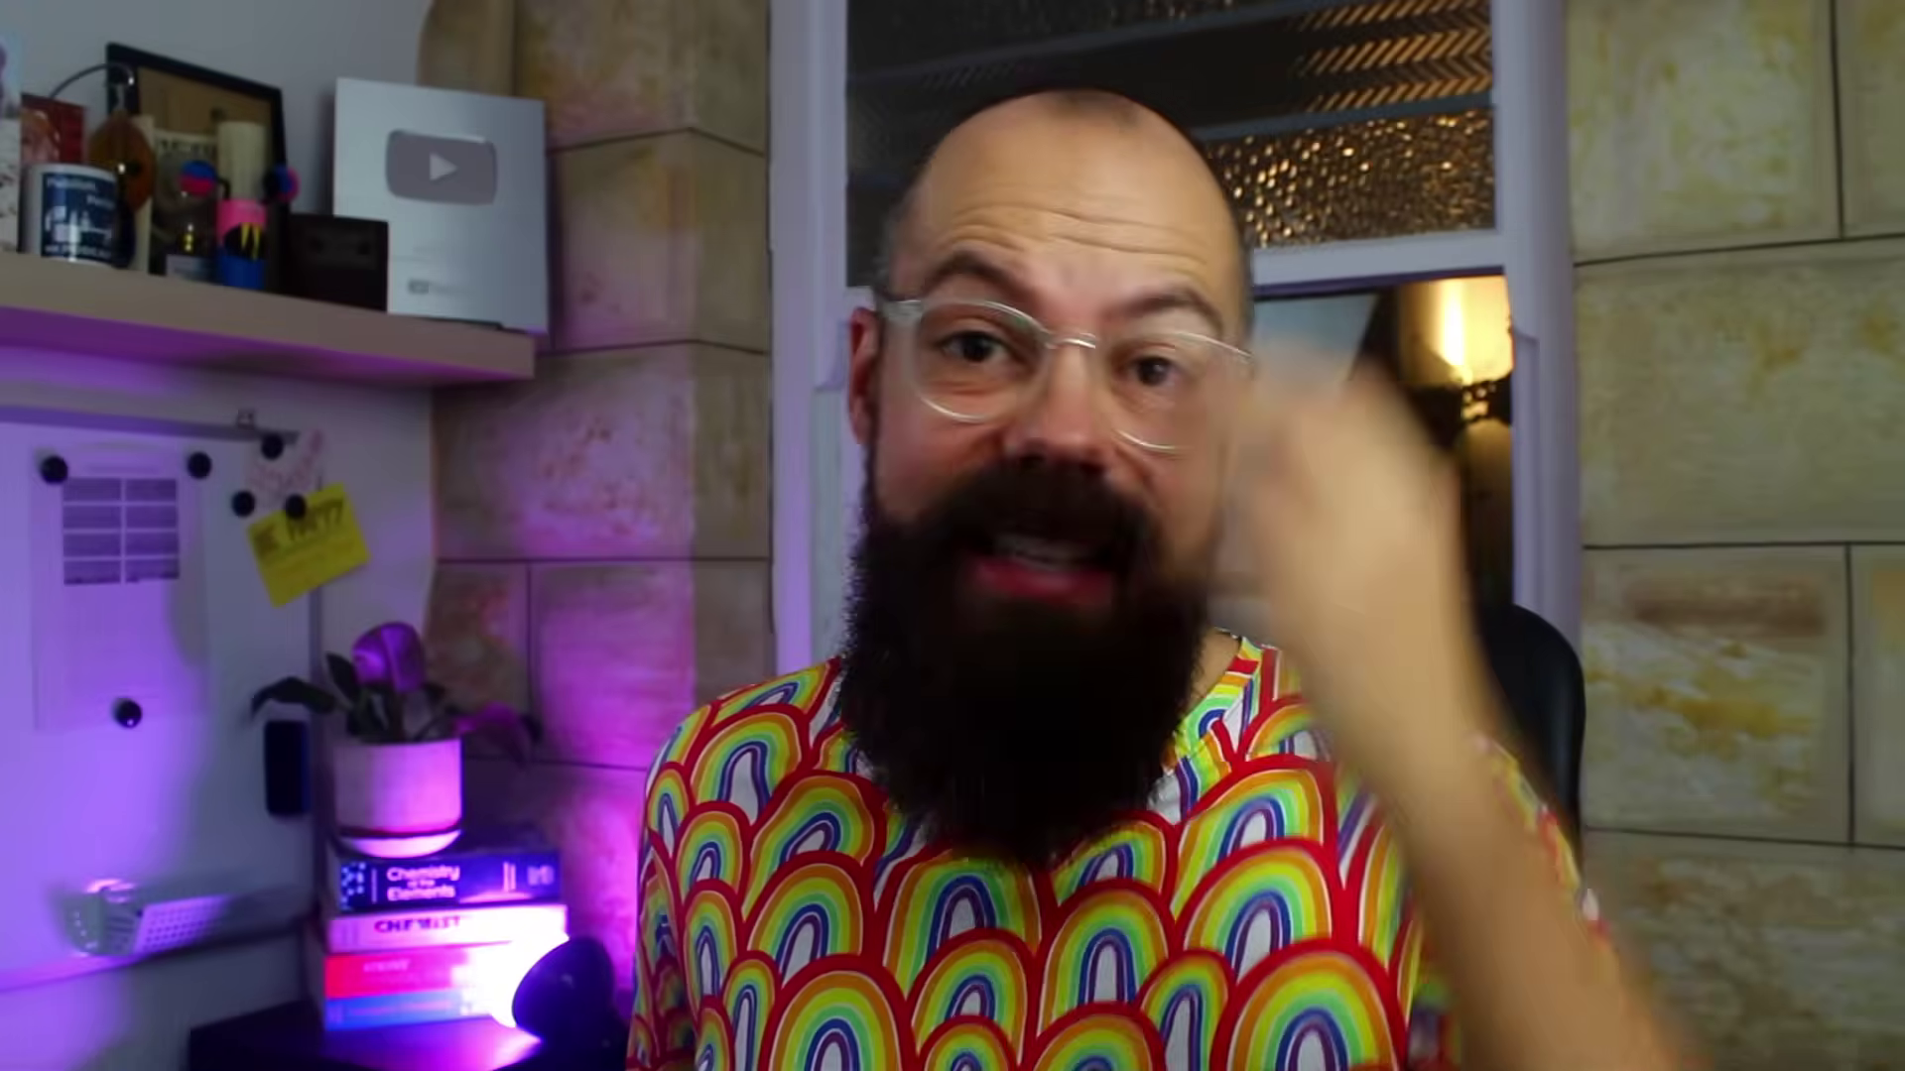
View the hand-drawn sketch labelled CNTS, PEDOT:PSS, Glass and Solar Cell at full size
left_click(1086, 220)
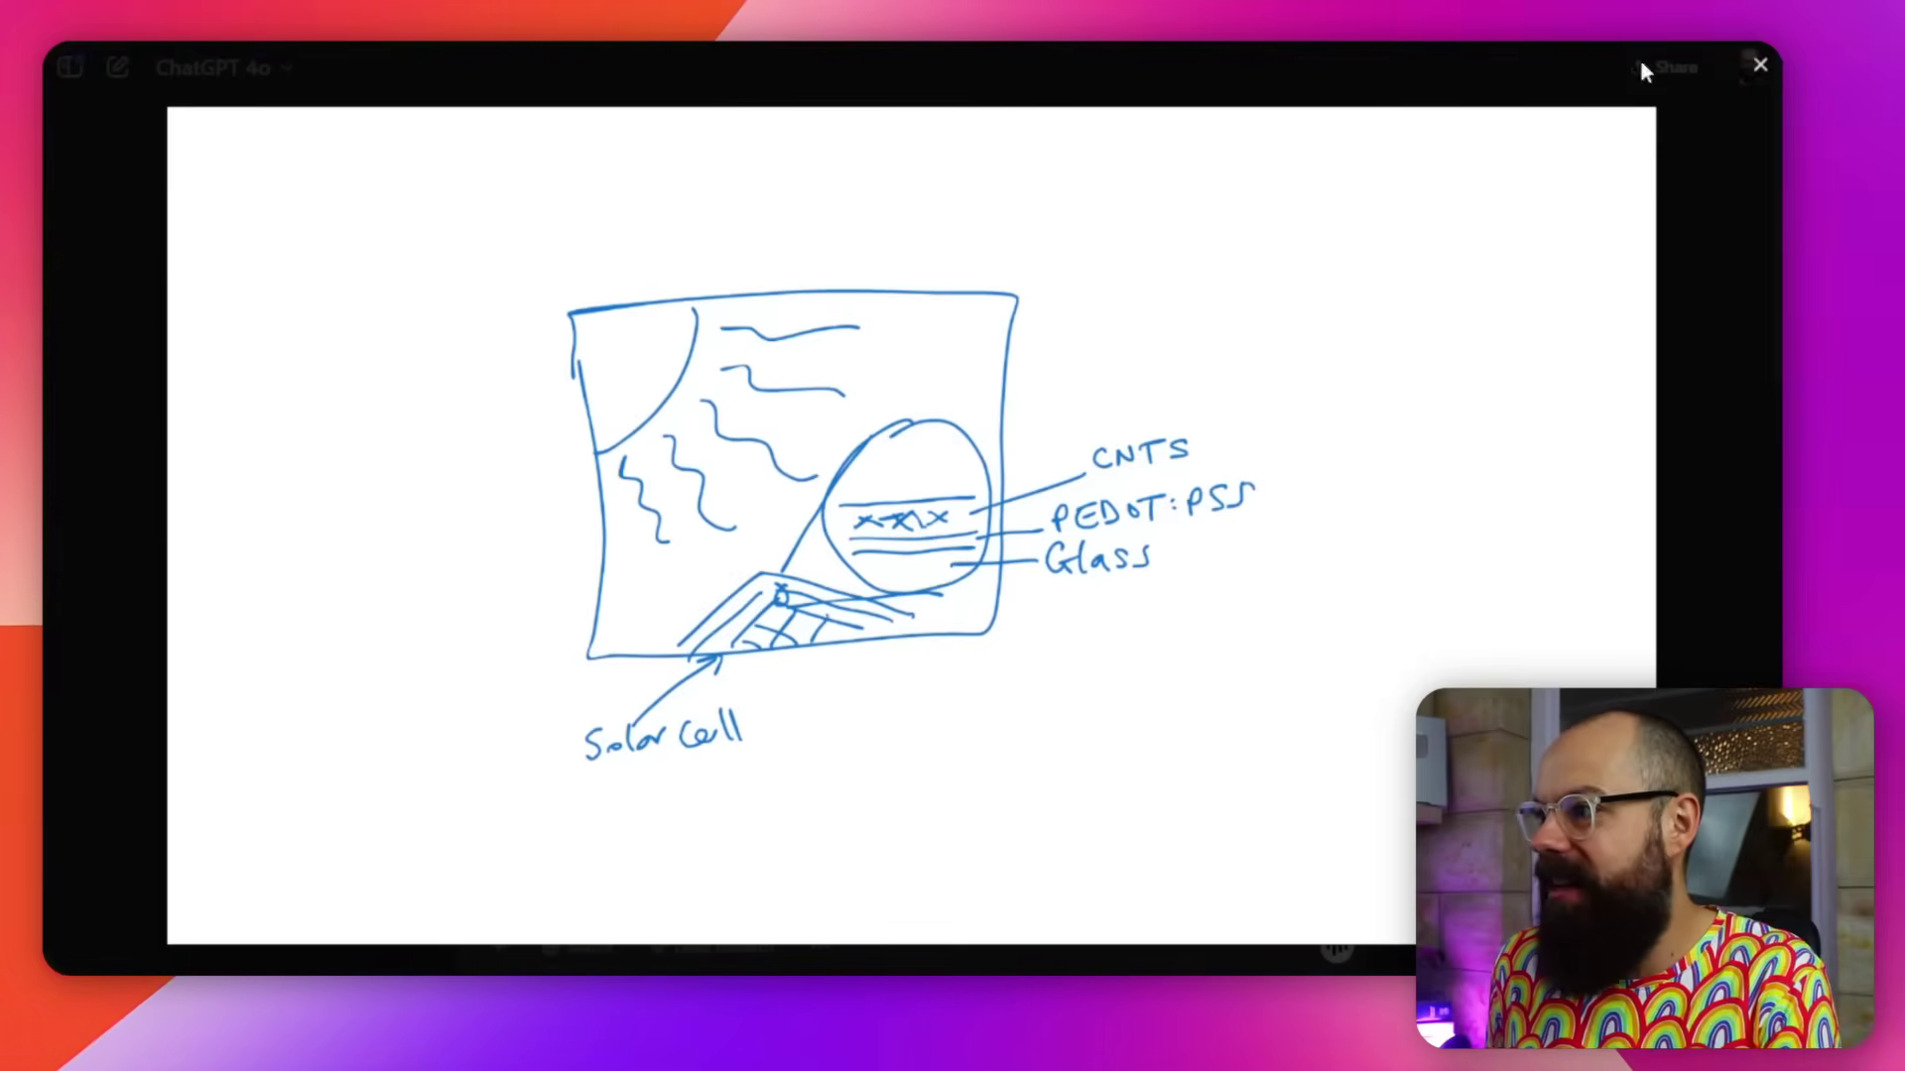
Leave the sketch view and highlight the prompt's sun-beaming-on-solar-cell wording
key("Escape")
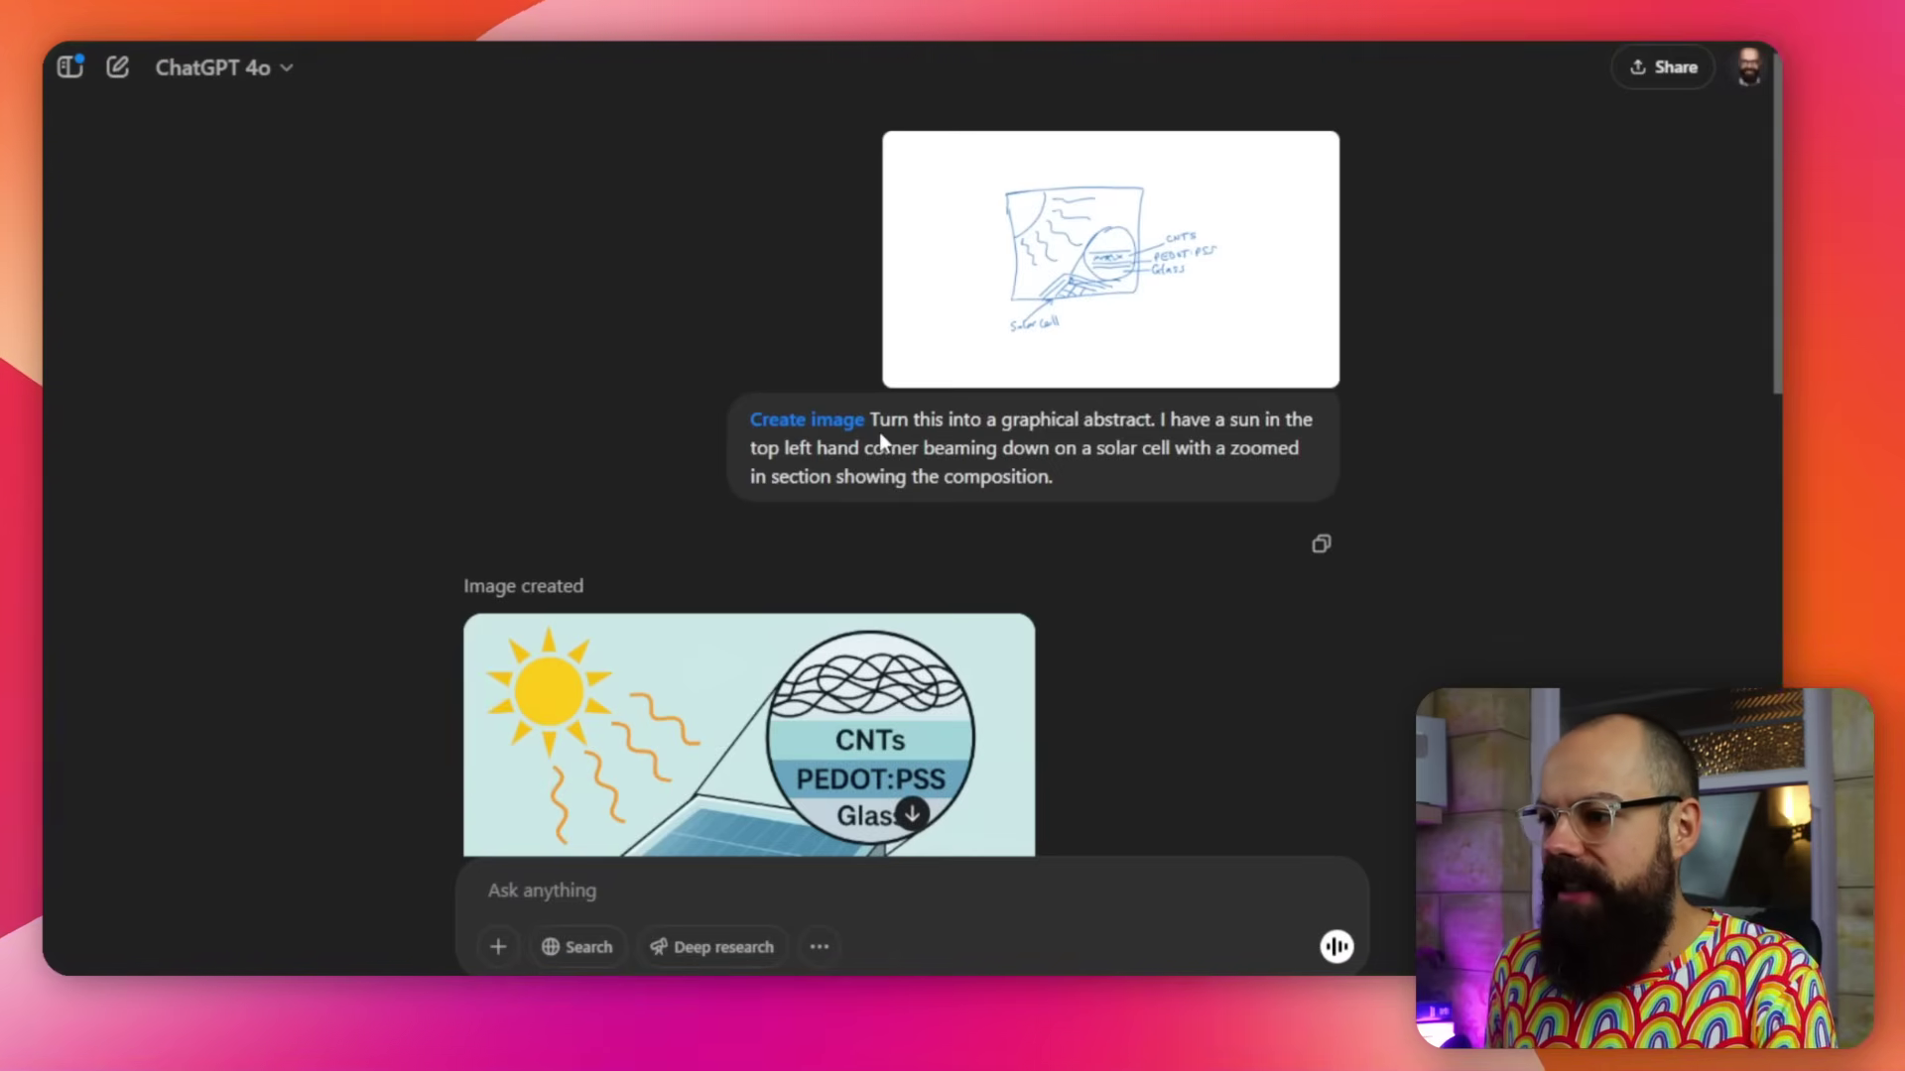
left_click_drag(881, 426, 916, 428)
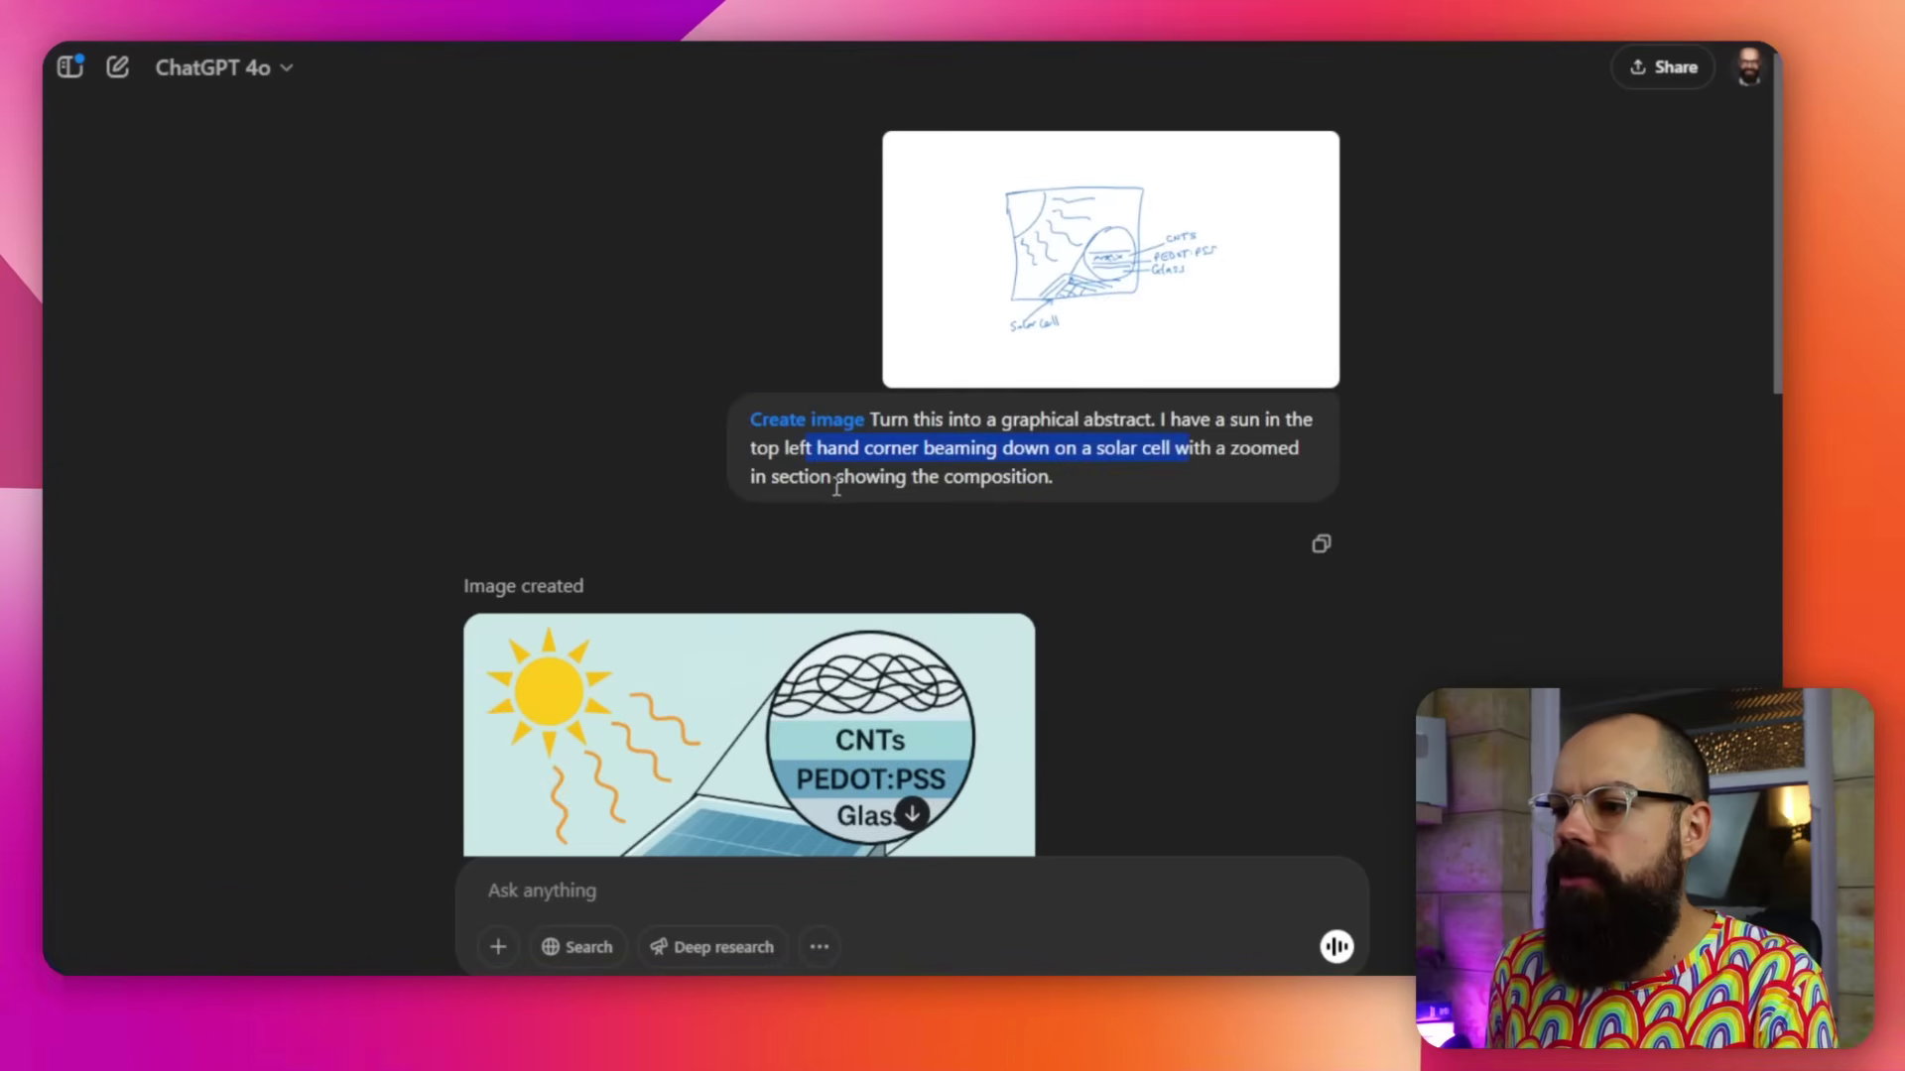
left_click_drag(834, 478, 877, 484)
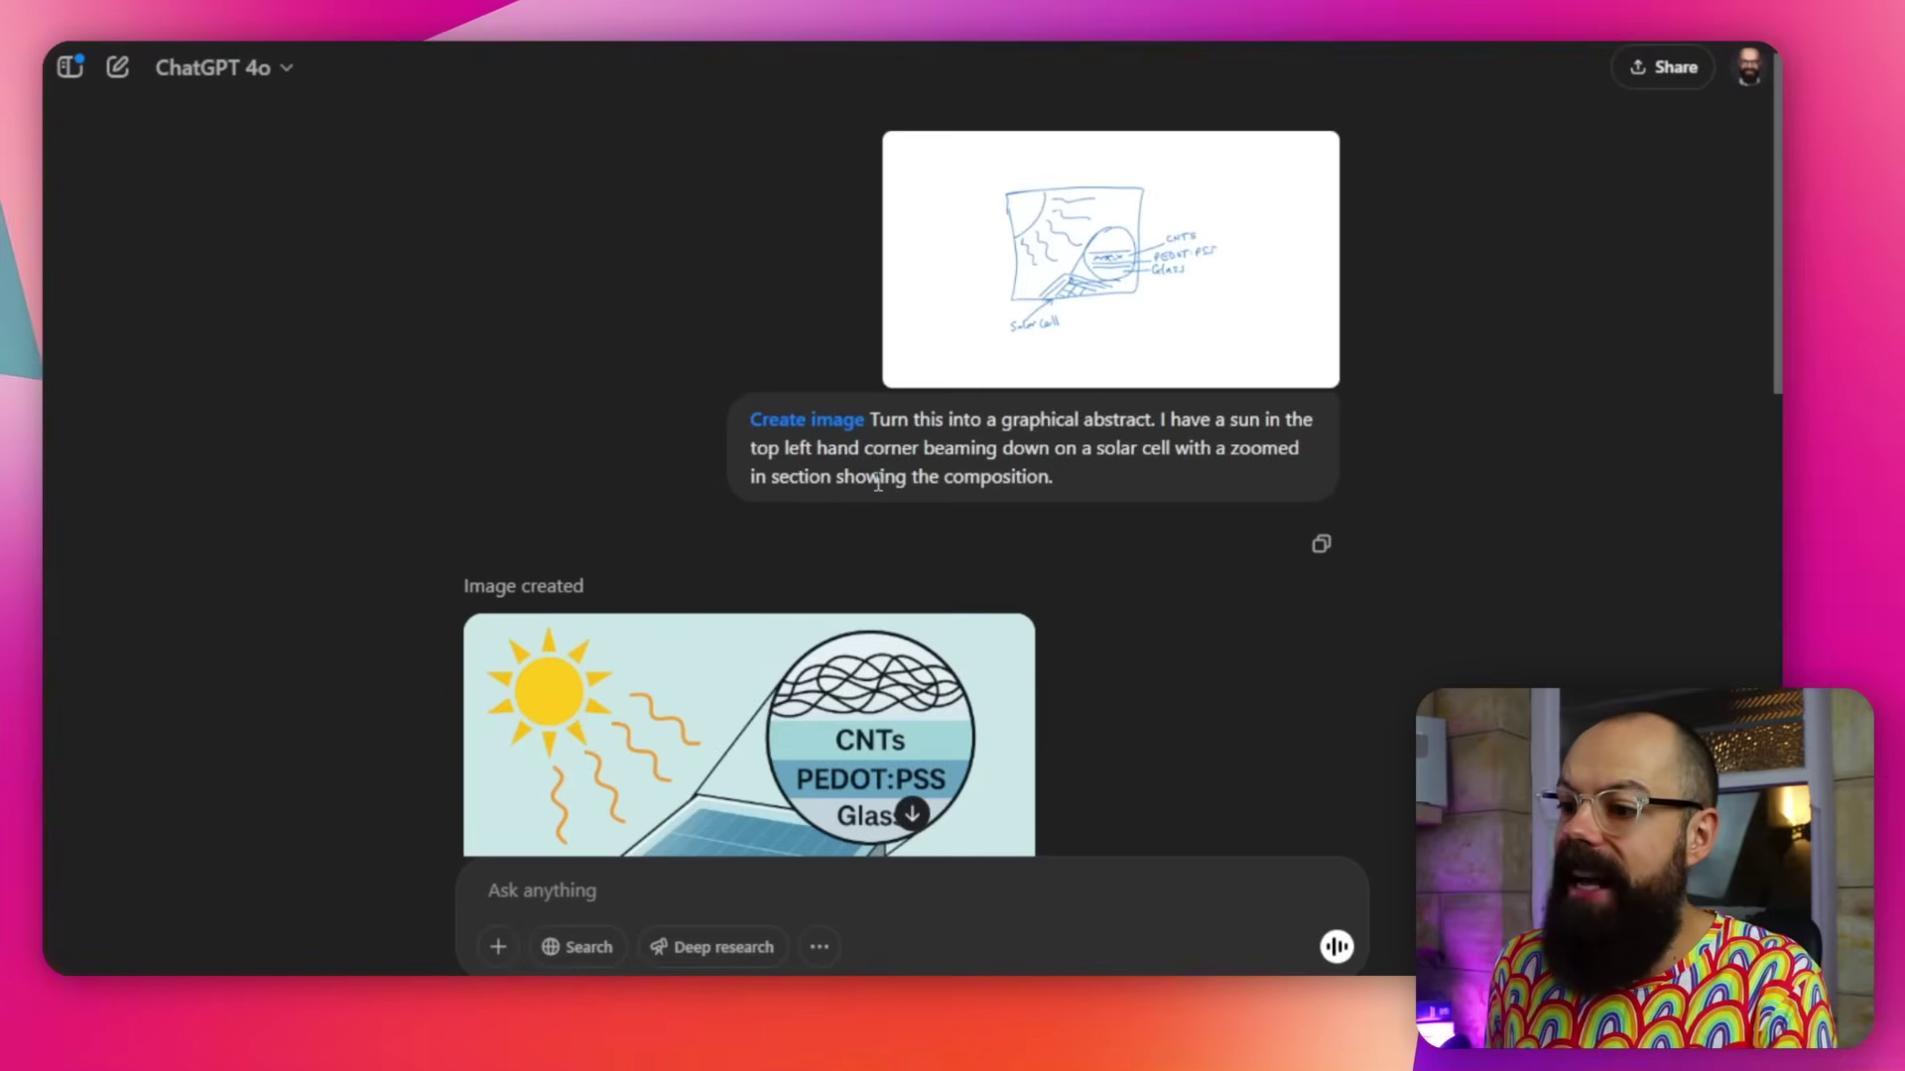
scroll(877, 484, "down", 4)
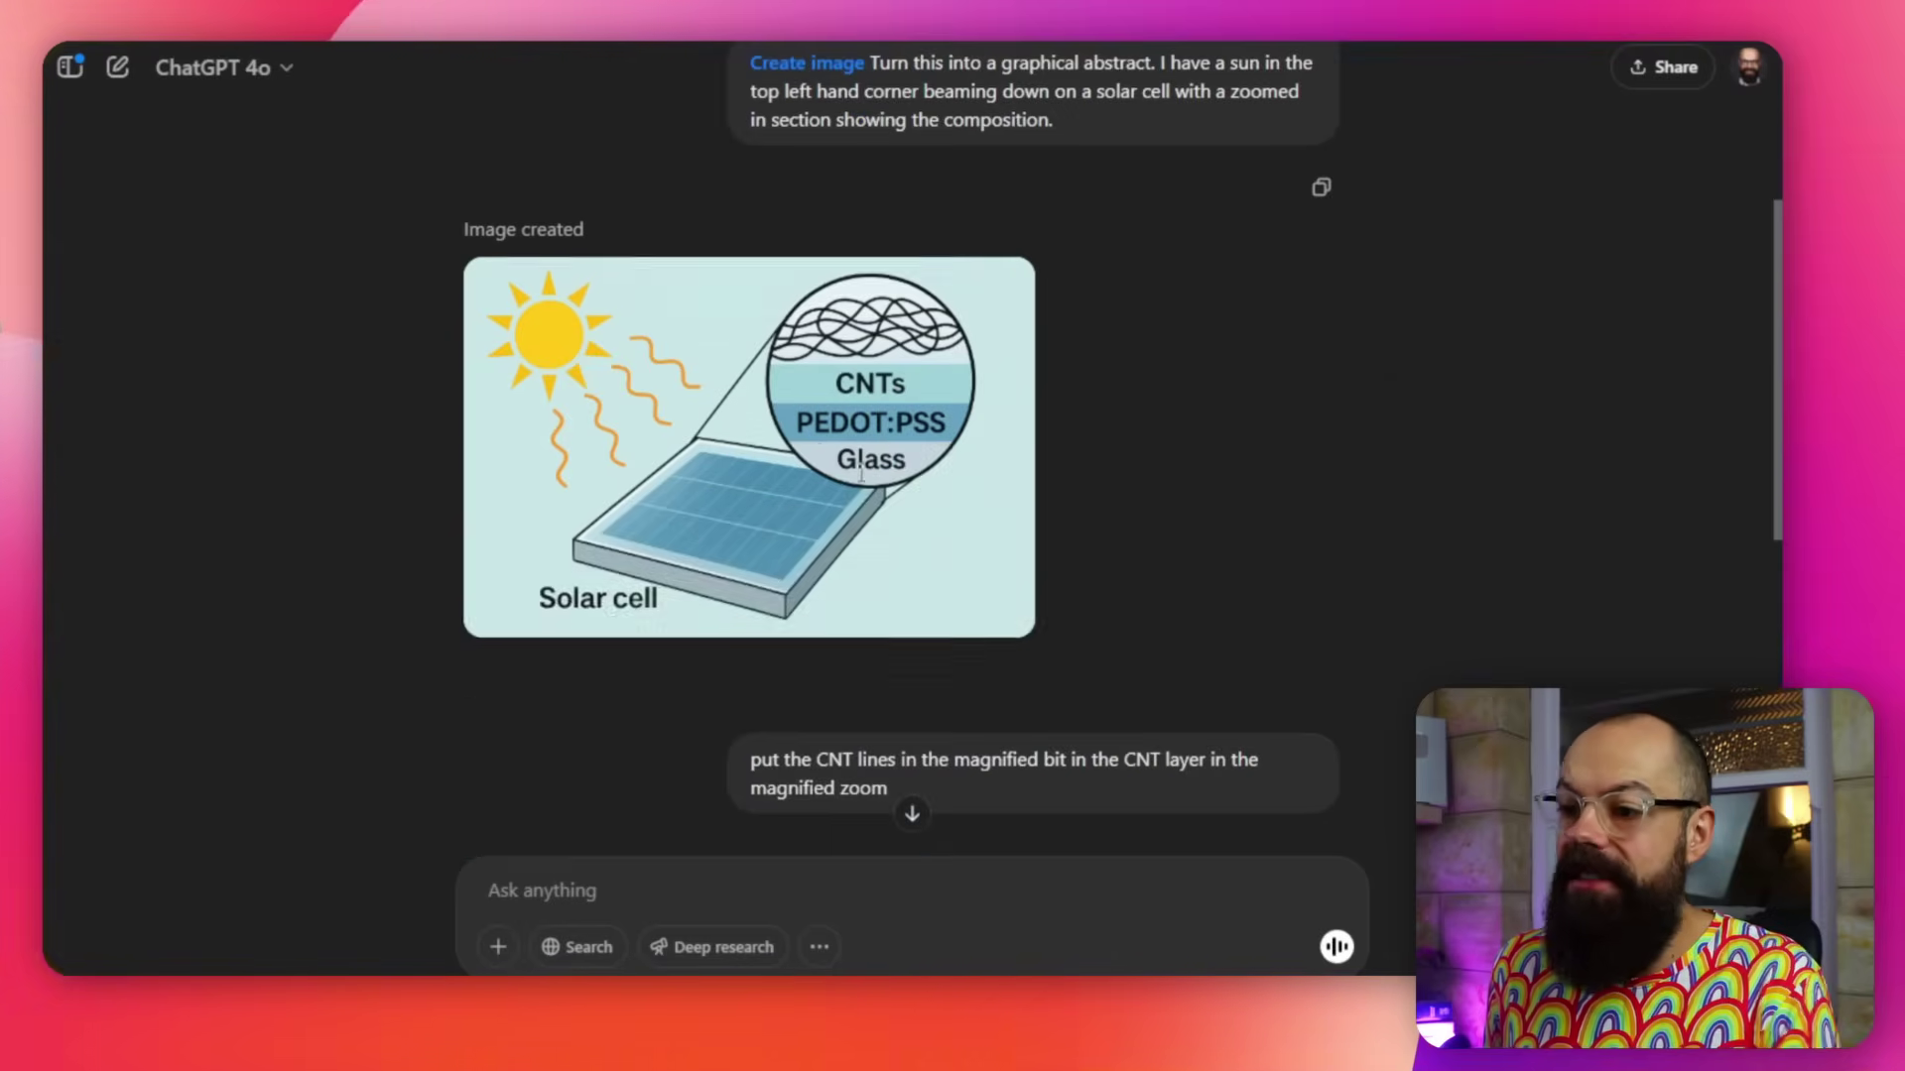
View the first generated abstract, then recheck the original sketch against it
left_click(817, 450)
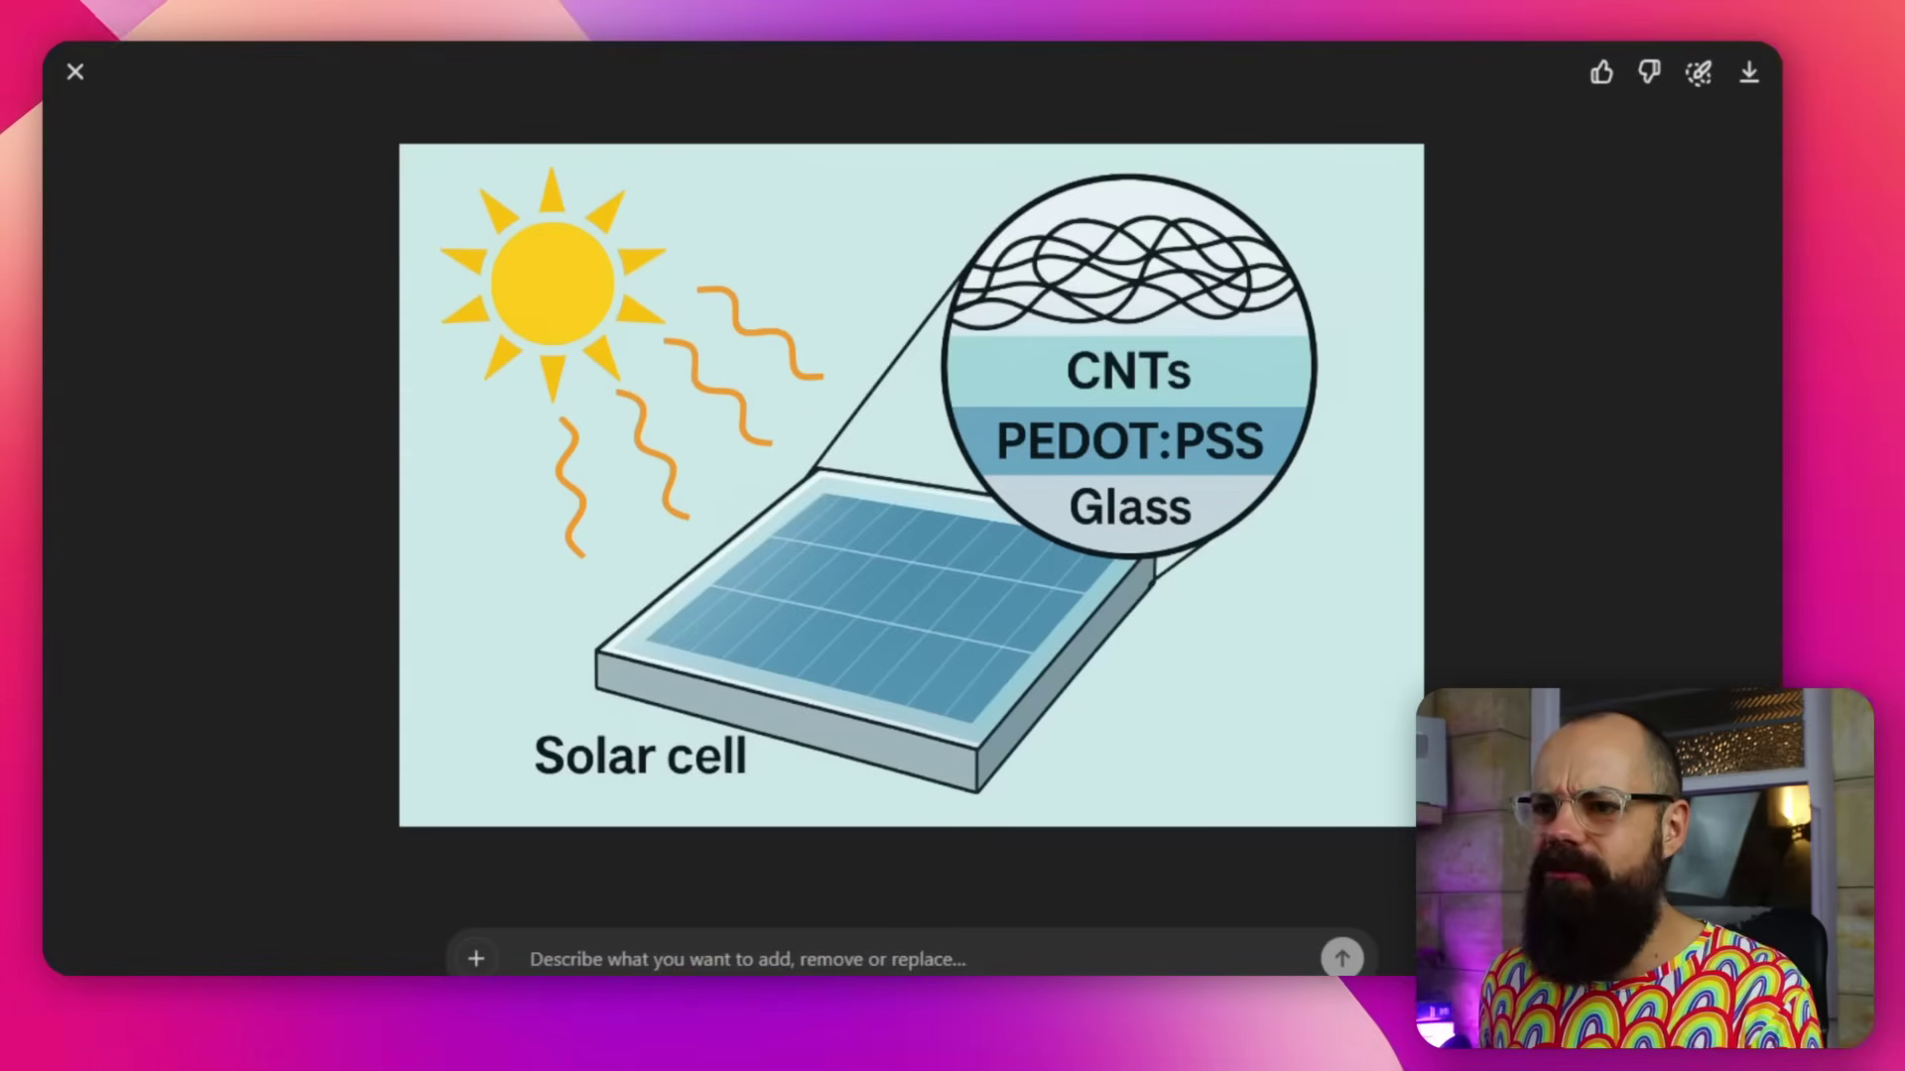
left_click(75, 71)
scroll(1031, 224, "up", 5)
left_click(1042, 239)
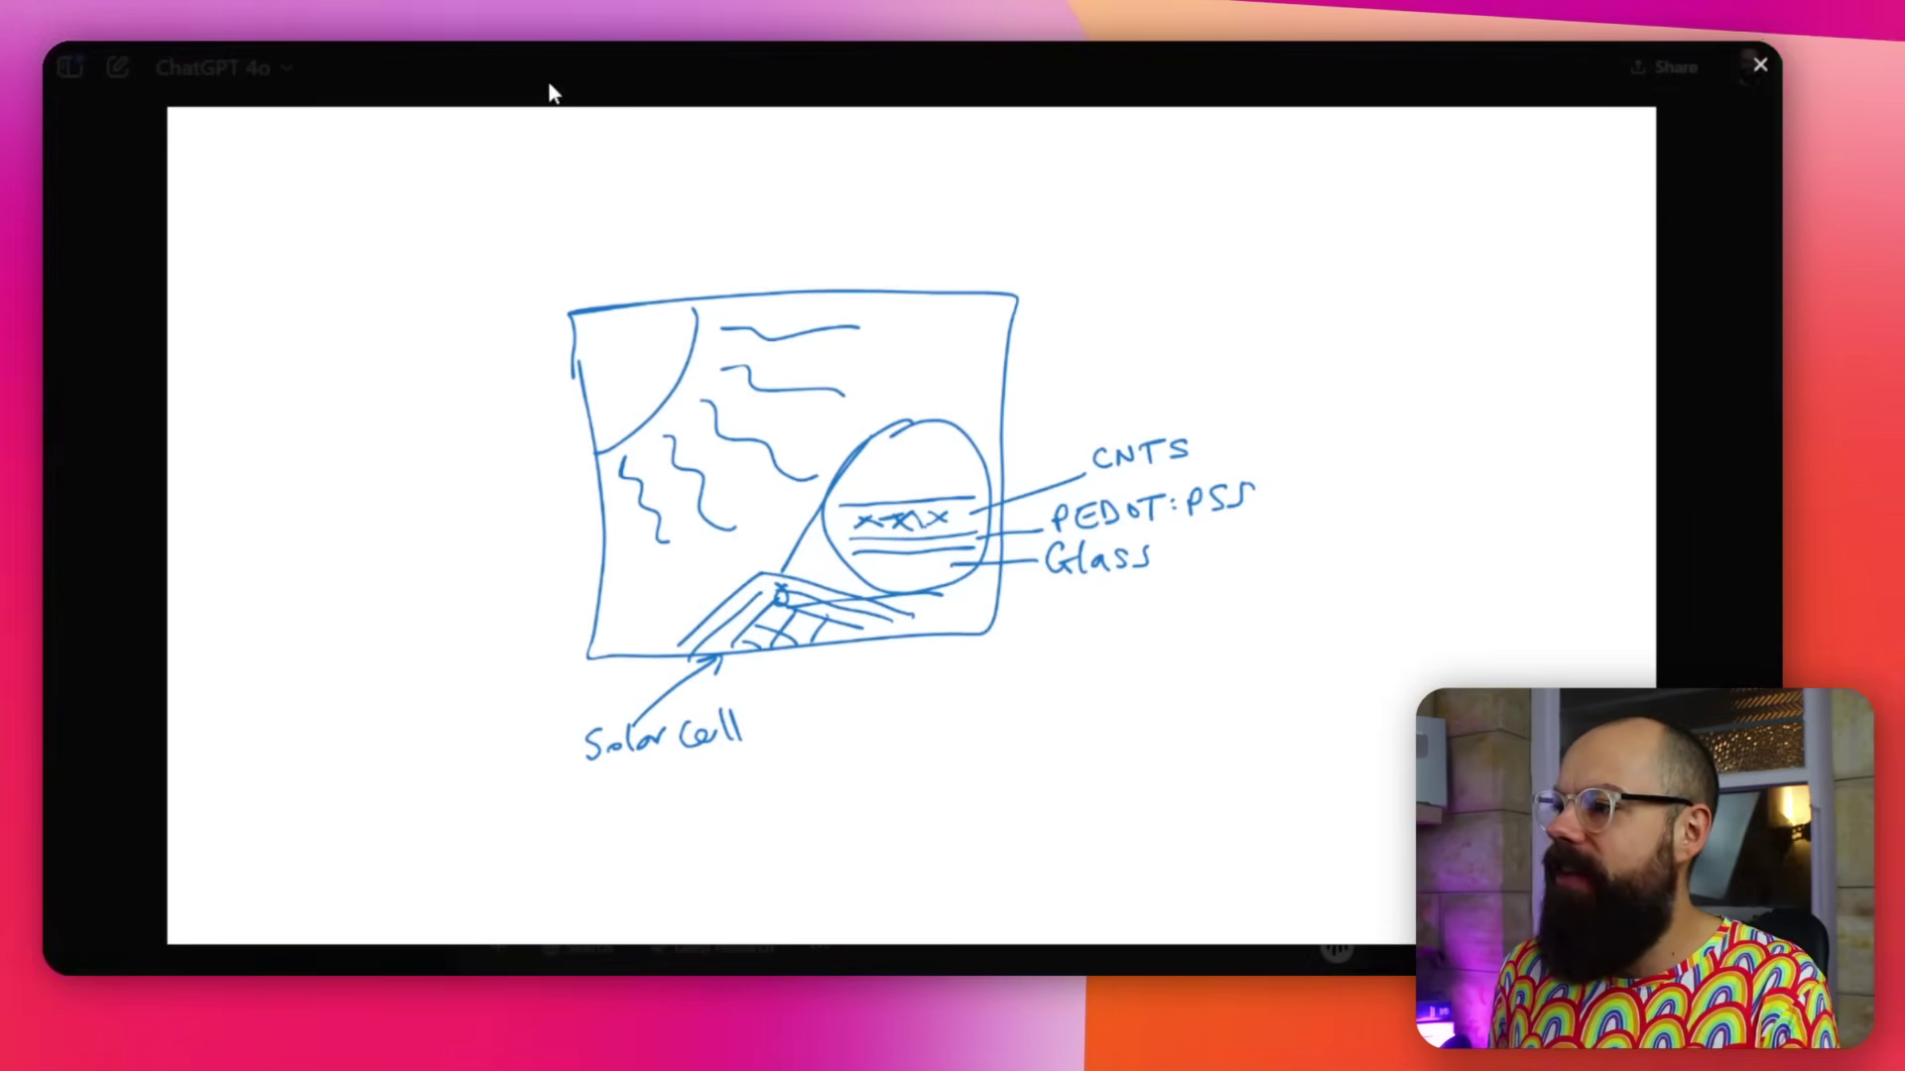
left_click(1760, 67)
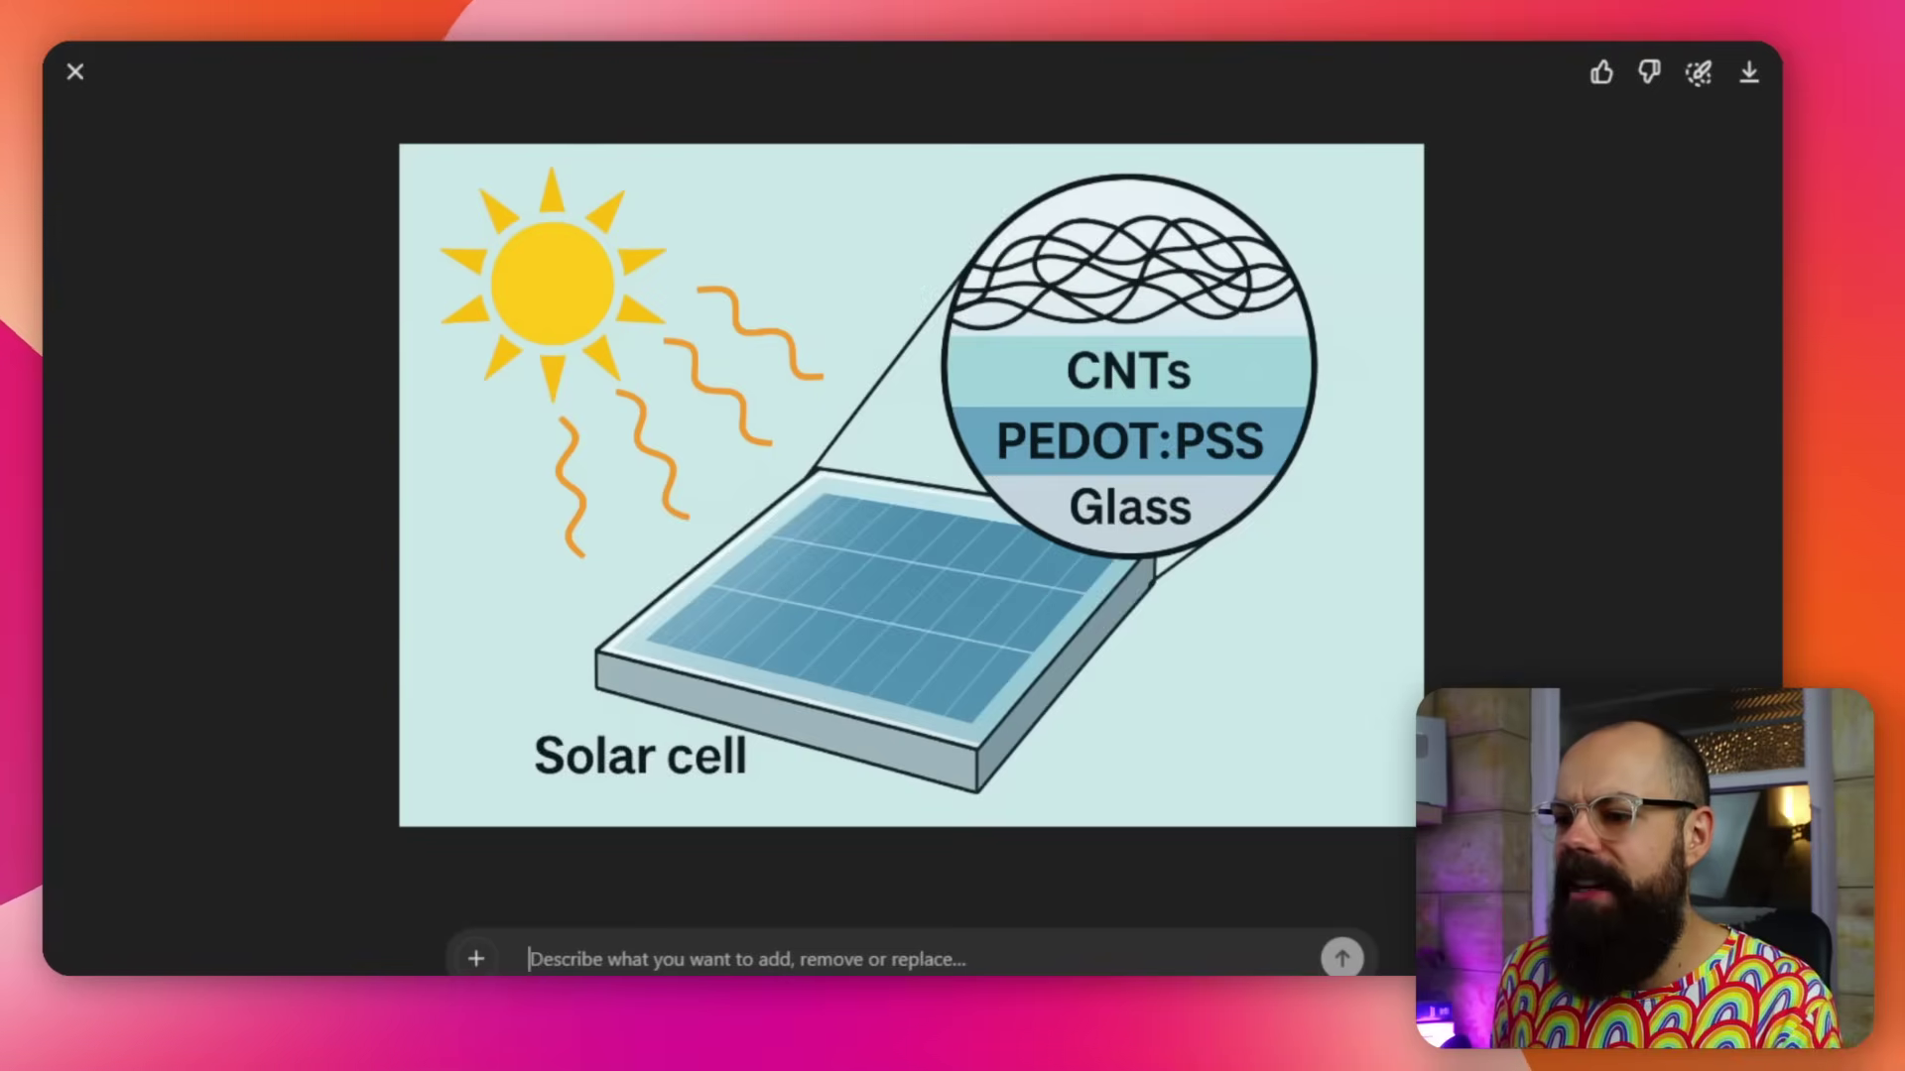
Open the latest abstract, with wavy CNT lines in the magnified circle, in the editor
left_click(73, 67)
scroll(782, 502, "down", 5)
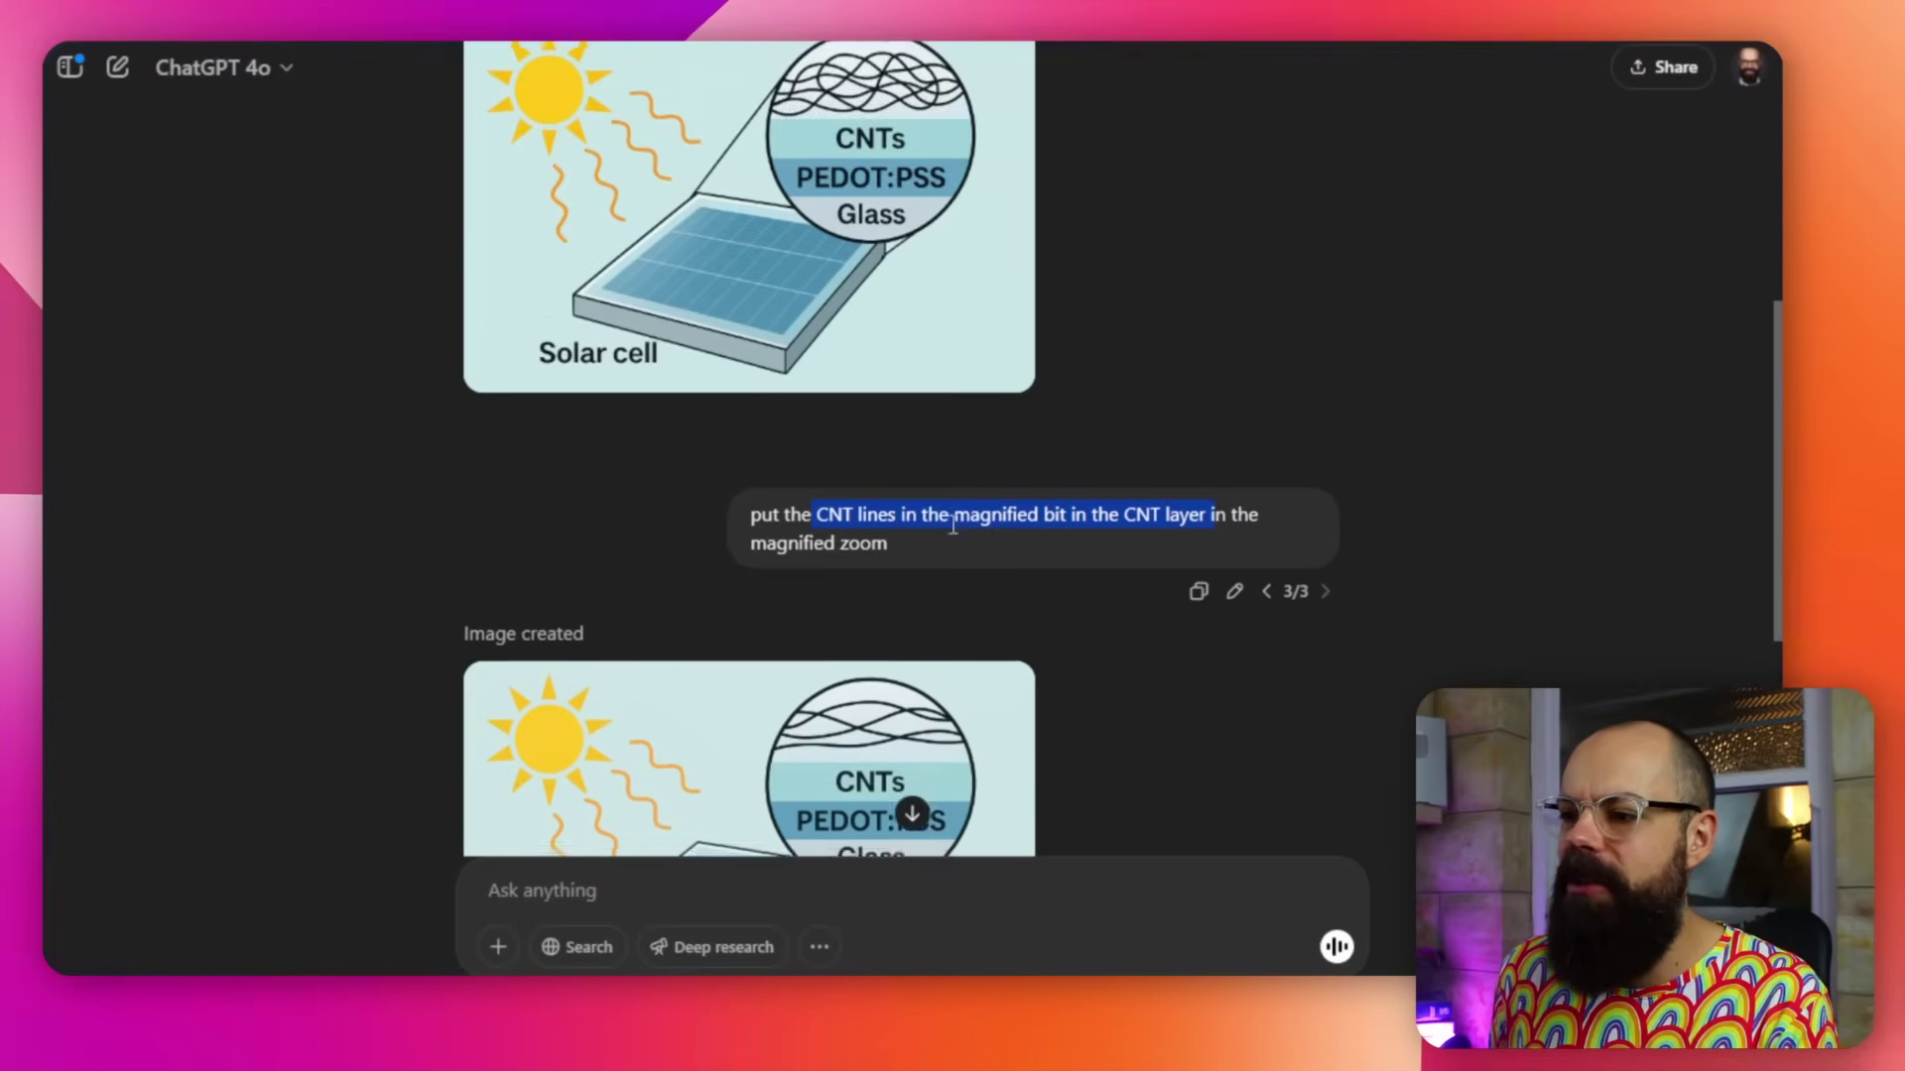
scroll(1219, 529, "down", 3)
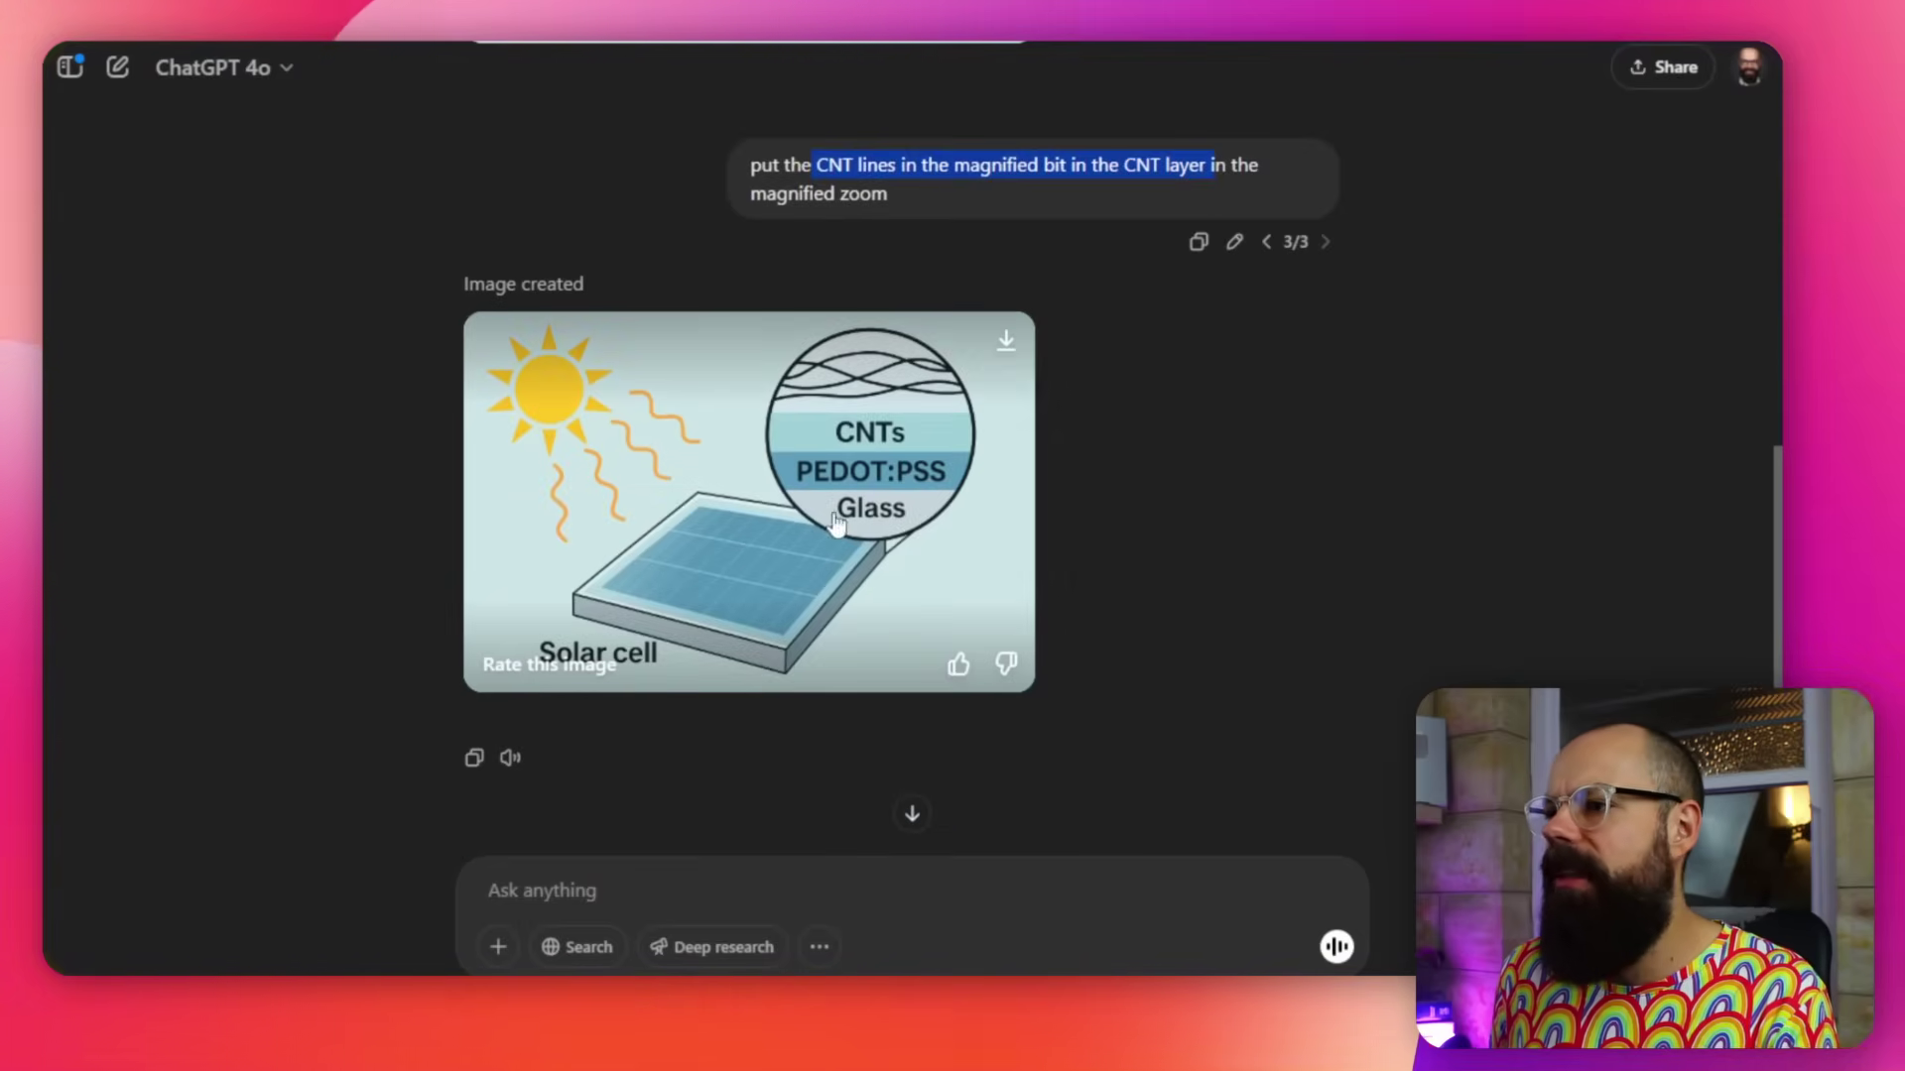
scroll(836, 521, "up", 5)
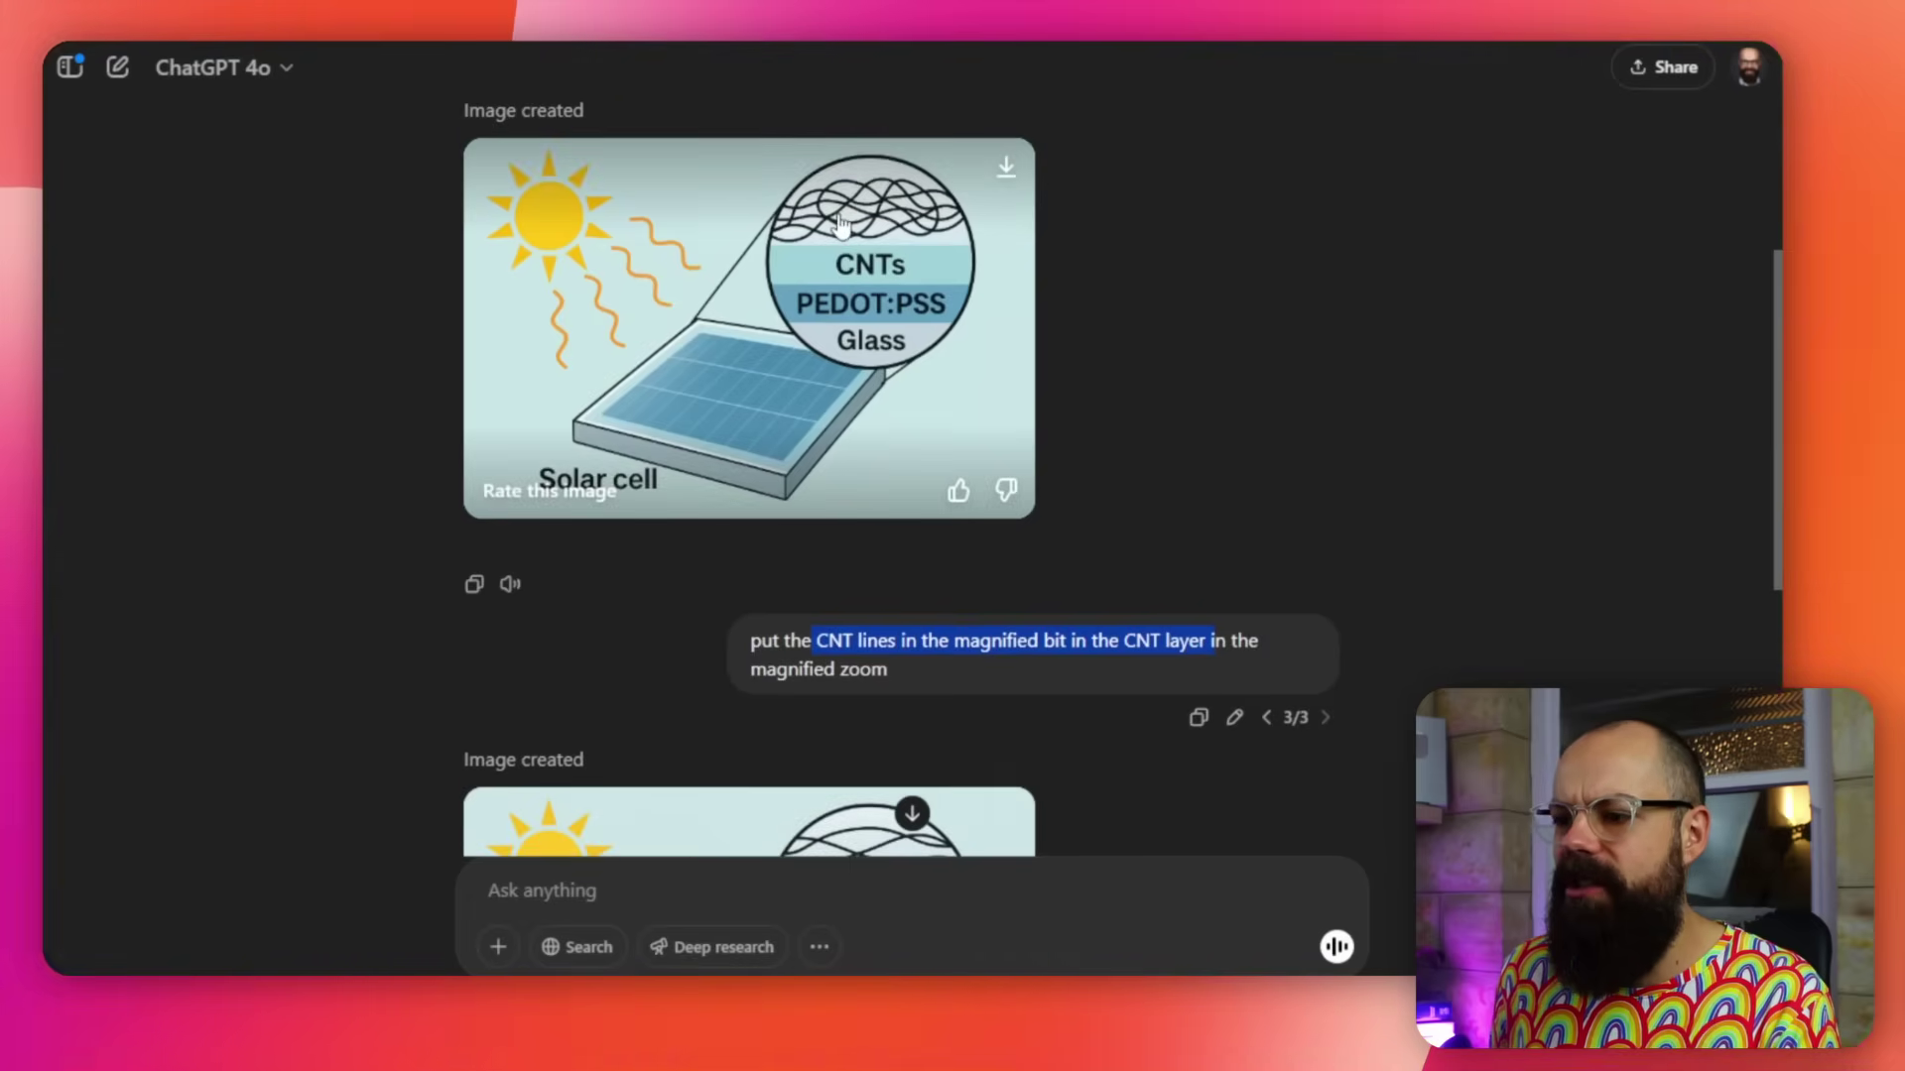
scroll(839, 224, "down", 3)
left_click(858, 593)
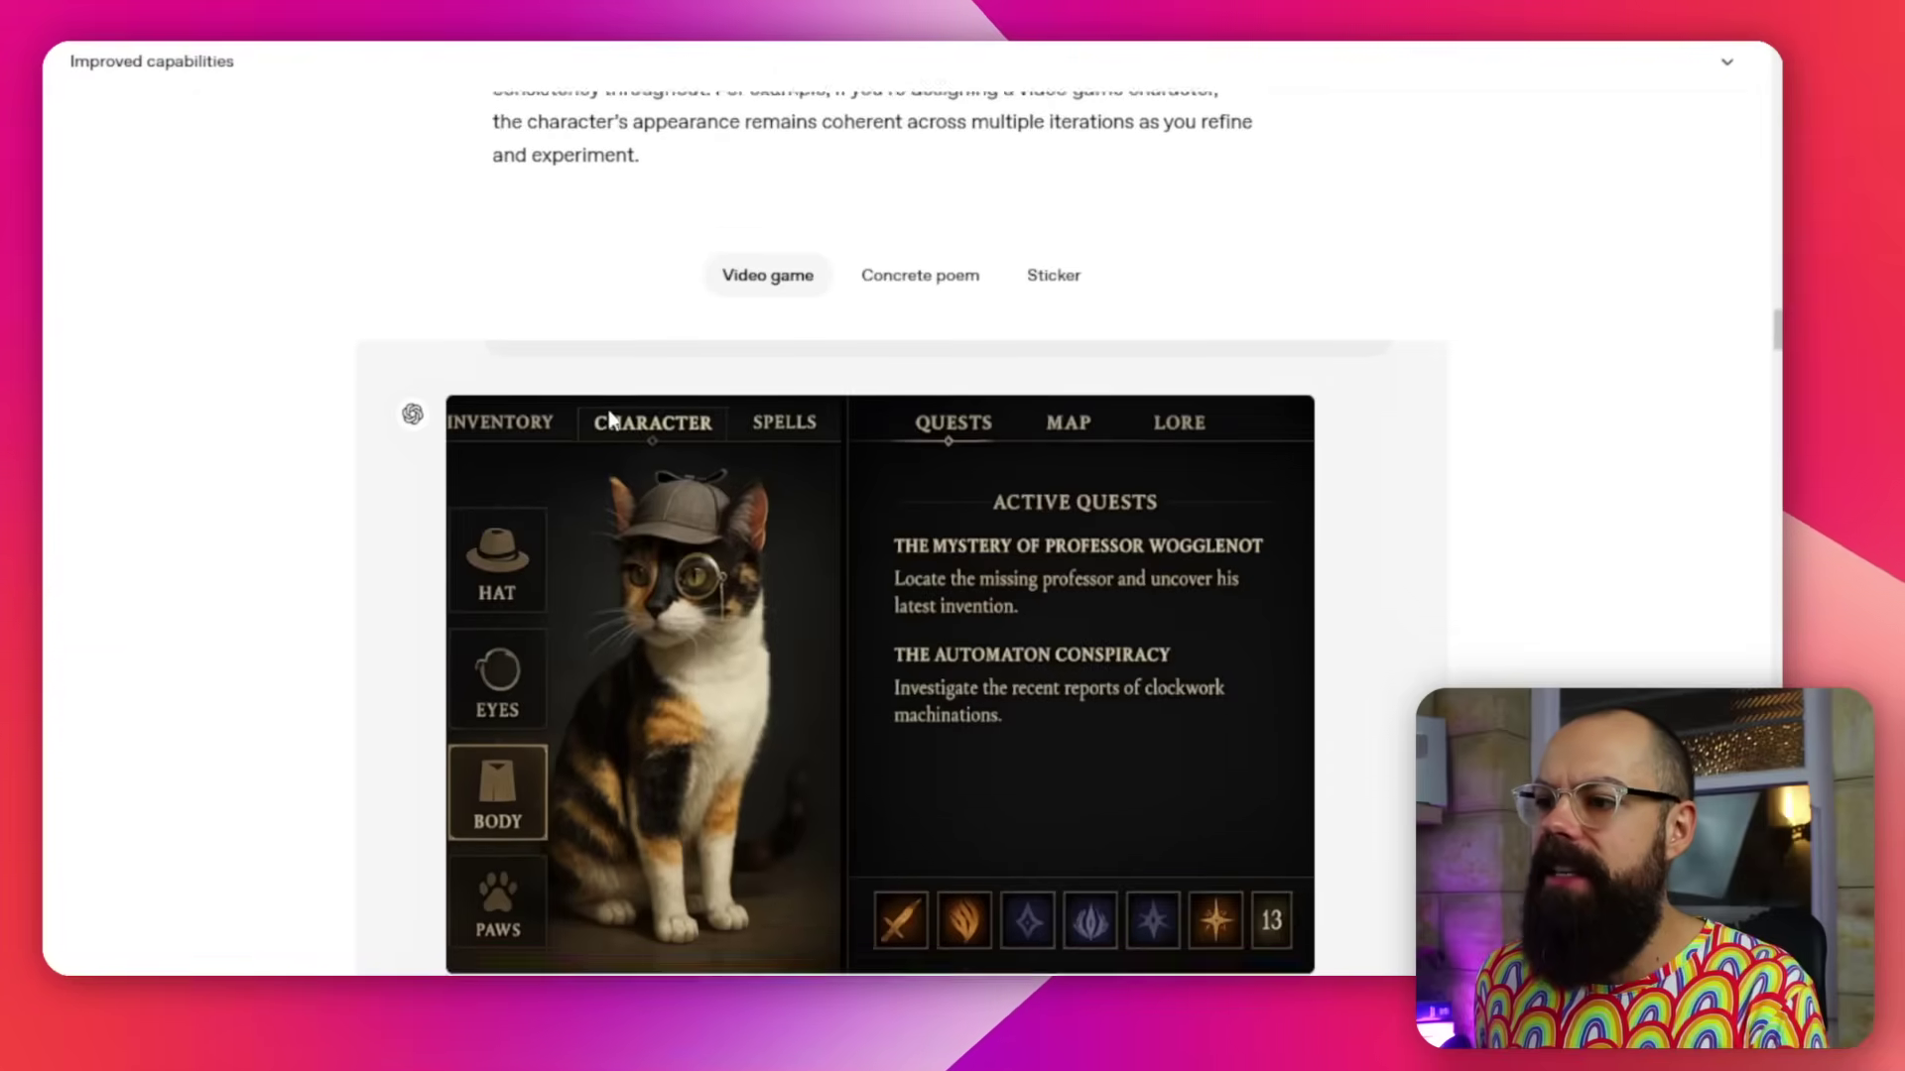
Read the Multi-turn generation section of the GPT-4o image generation page
scroll(609, 409, "up", 15)
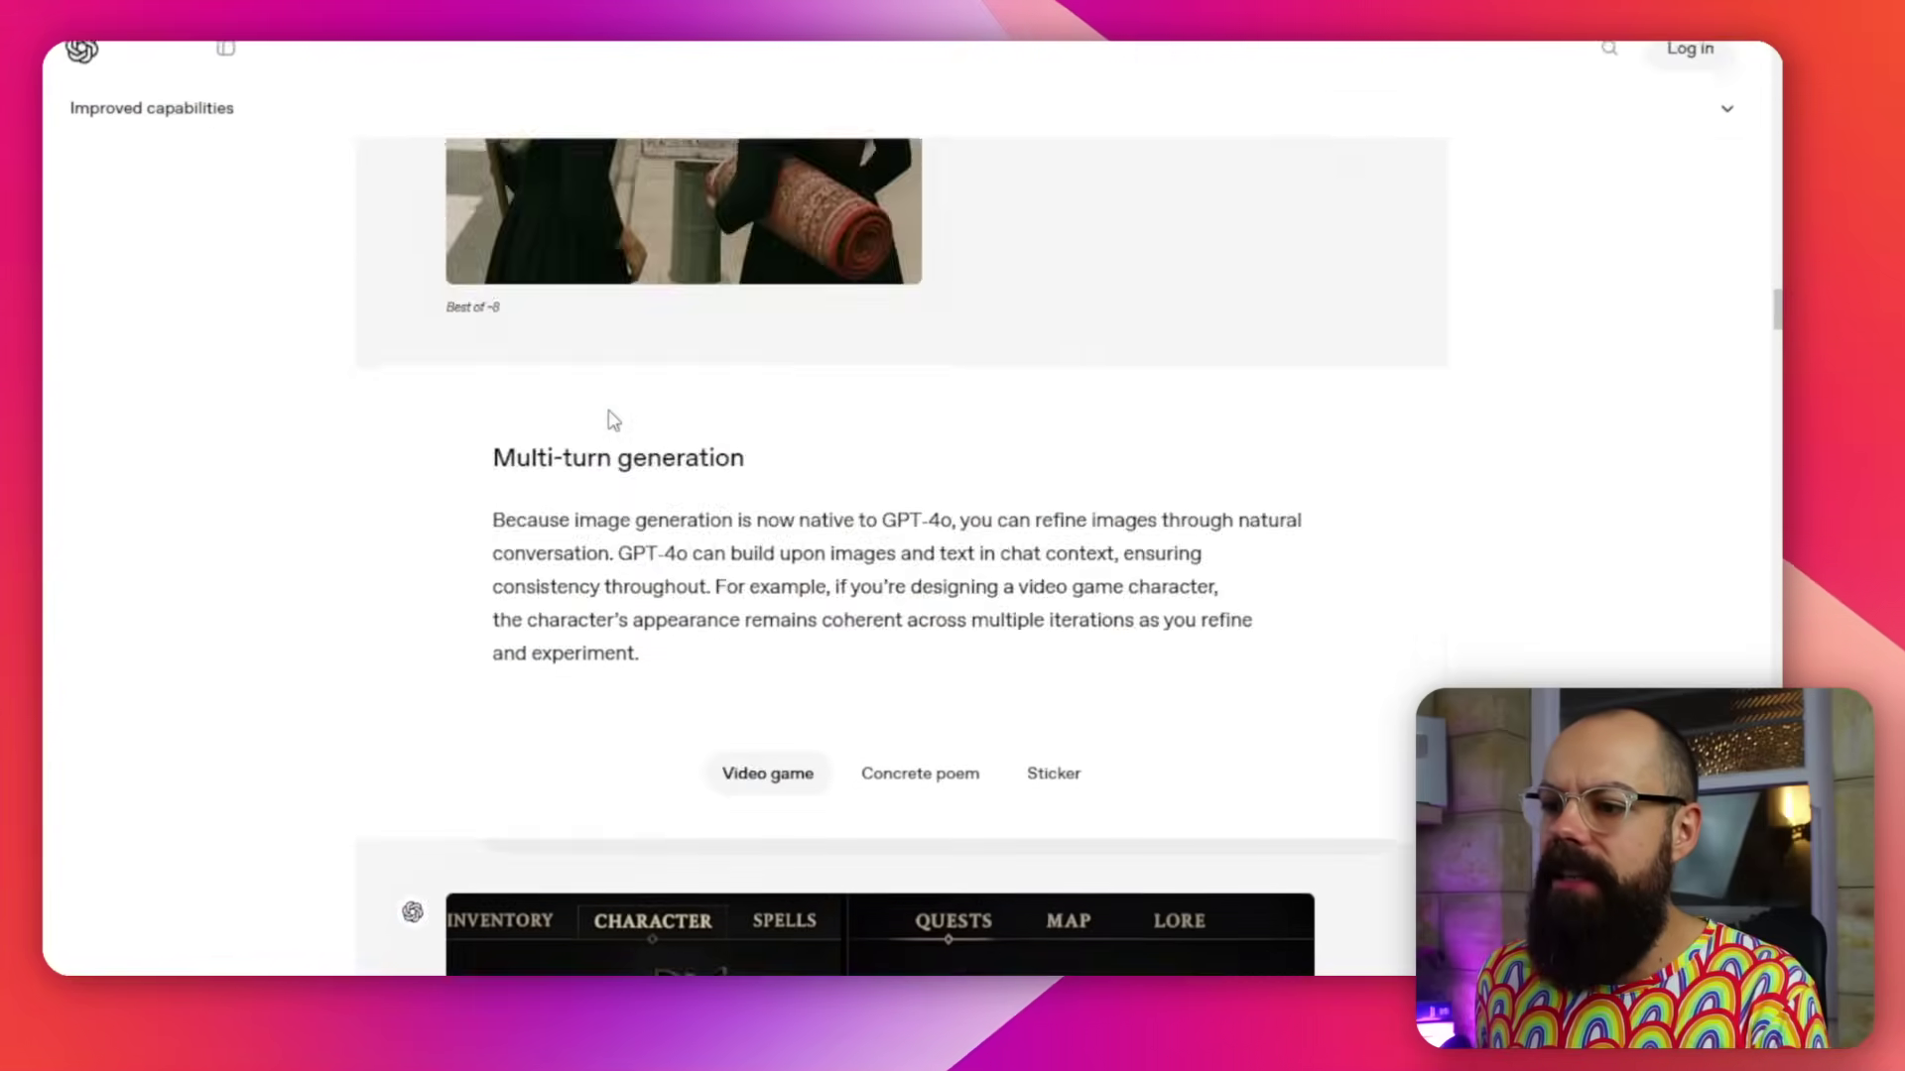
scroll(609, 409, "down", 5)
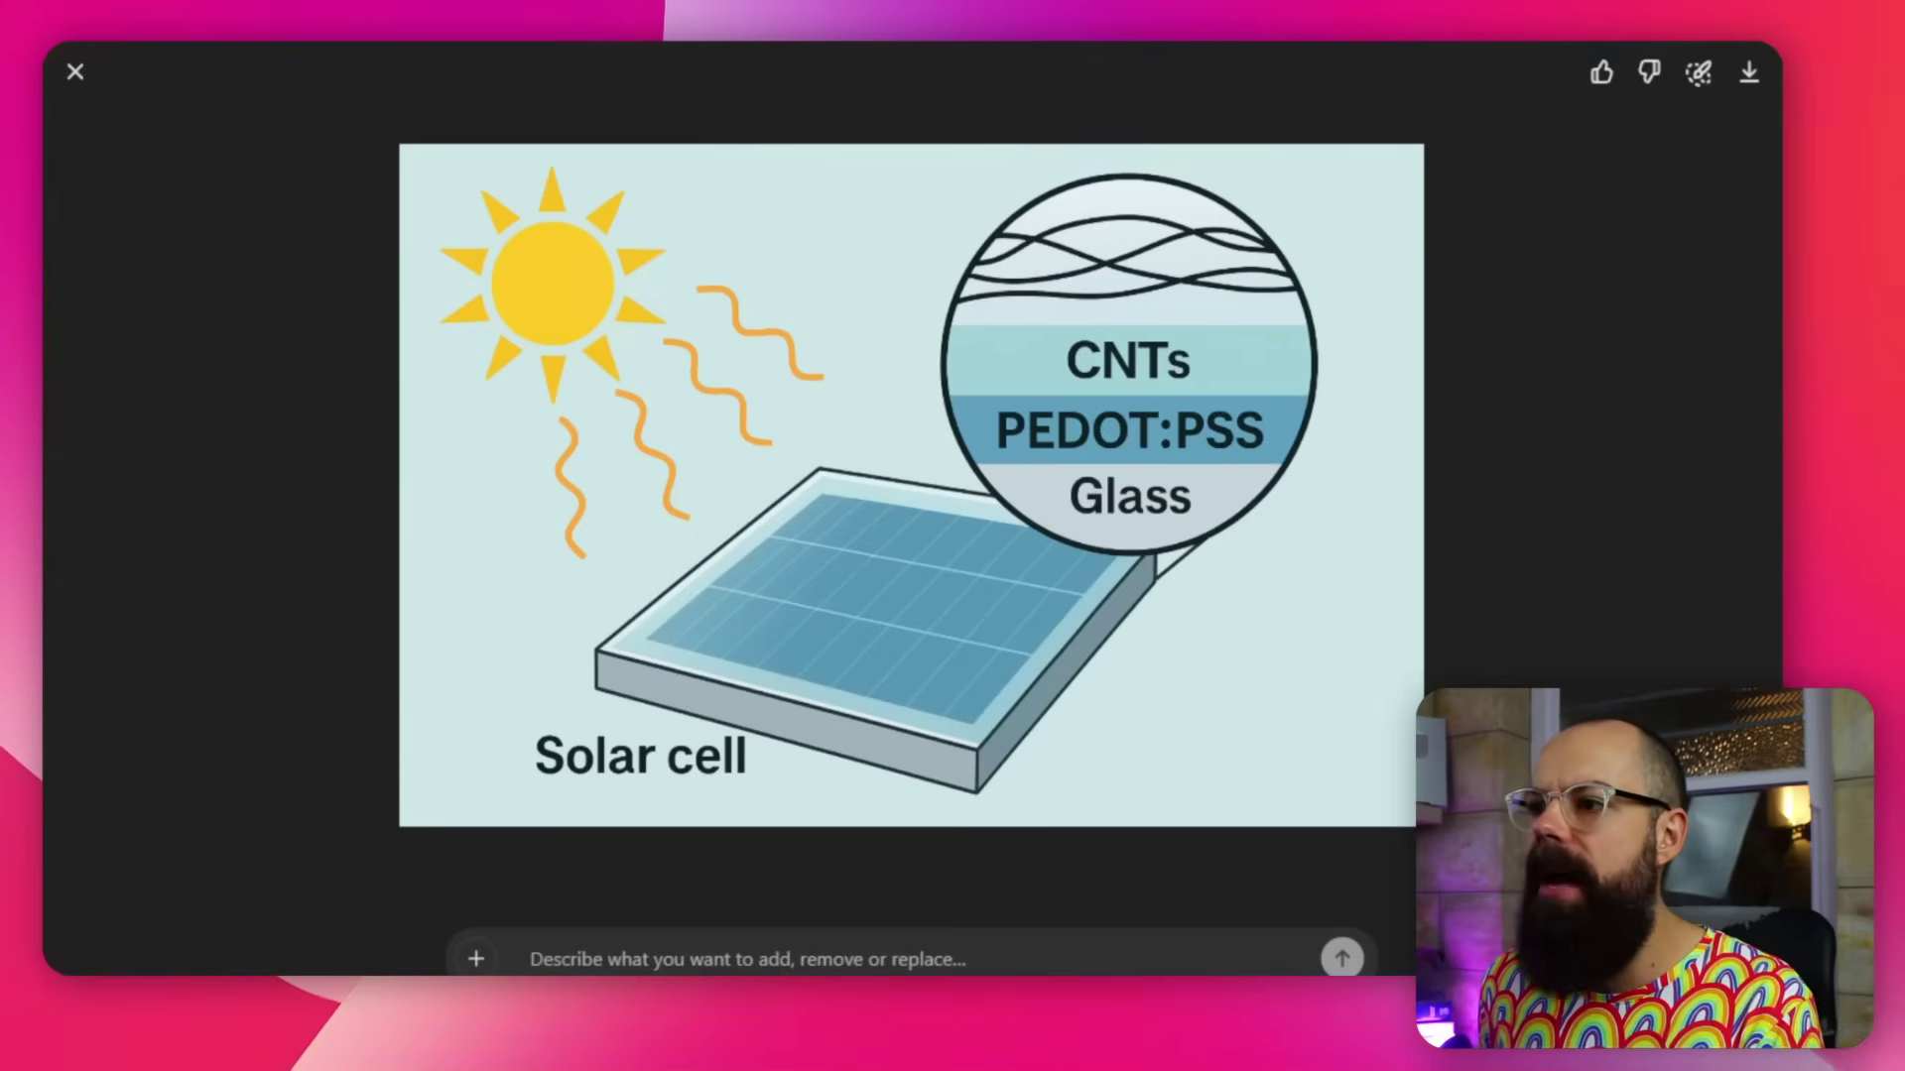
key("Escape")
Go to the Canva design holding both abstract versions
left_click(893, 20)
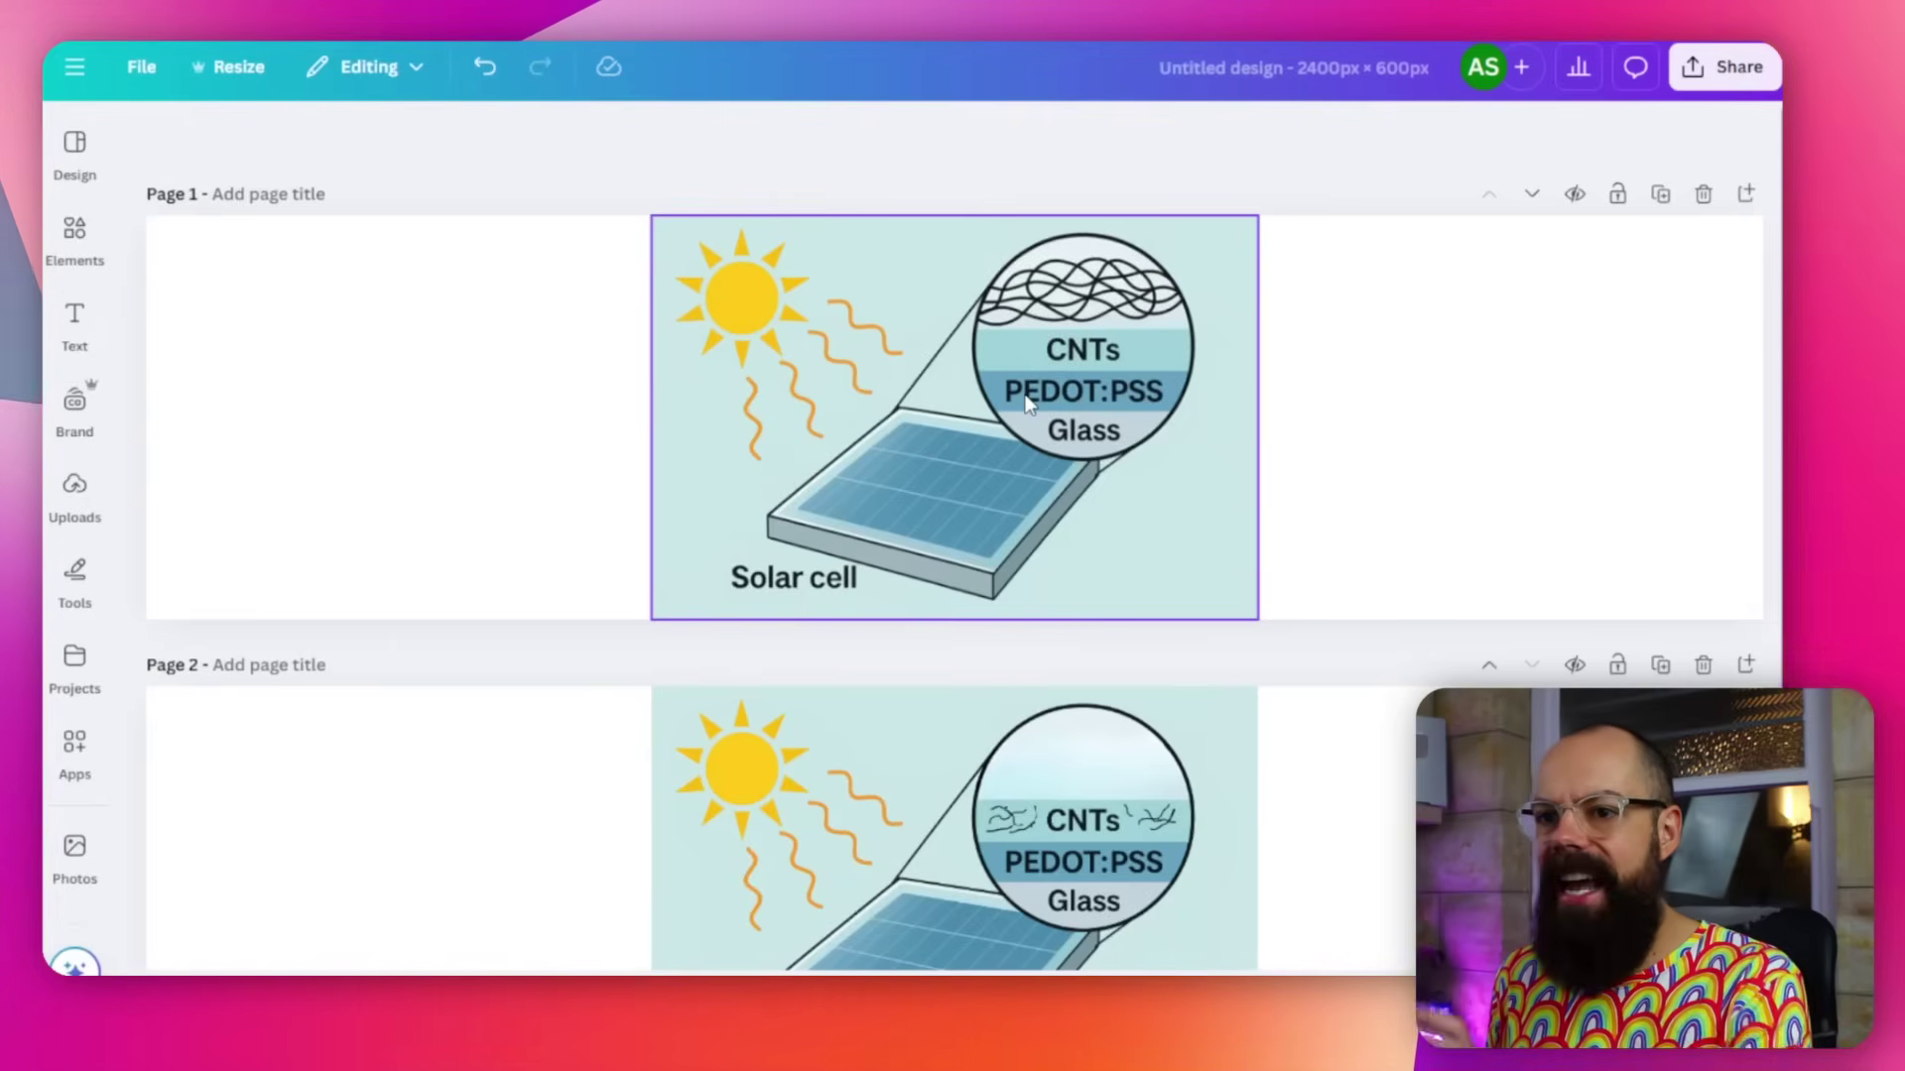
Launch Magic Eraser from the Edit panel's Magic Studio tools on page 1's abstract
left_click(814, 344)
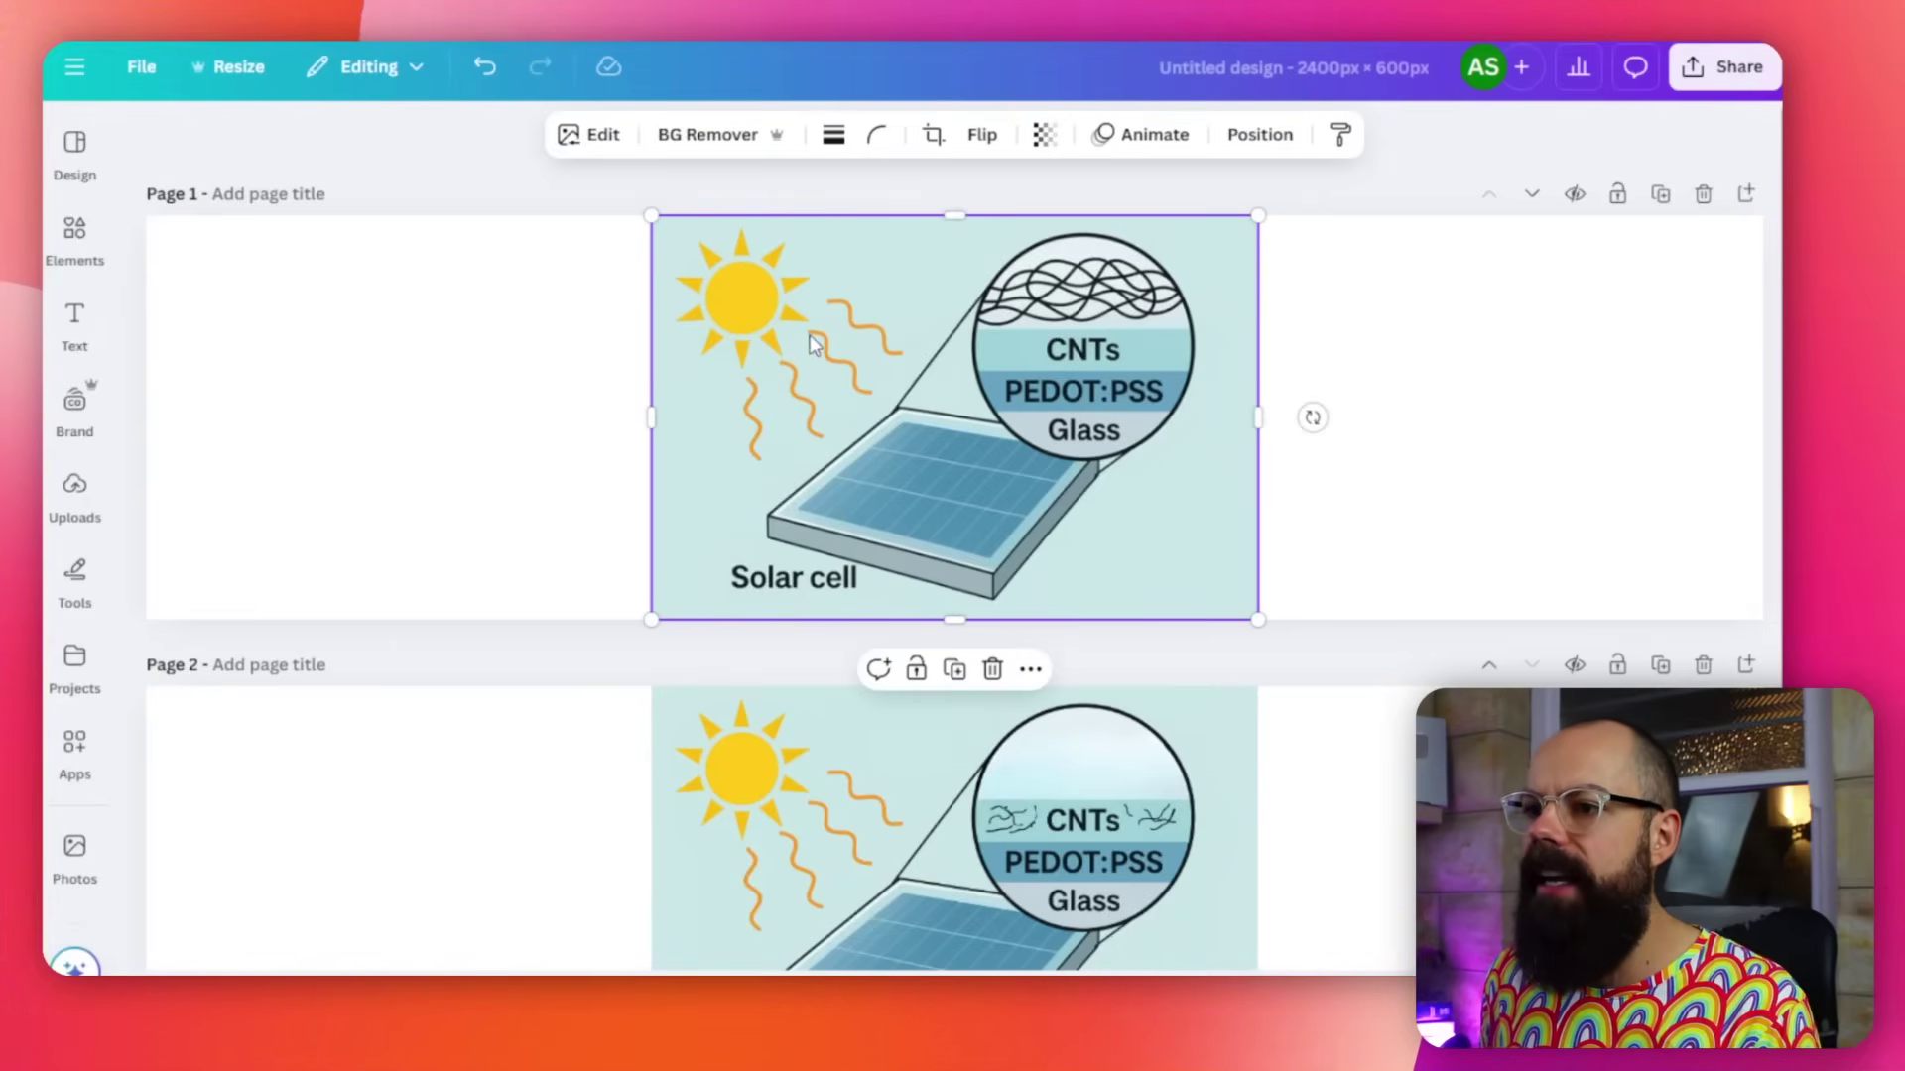
left_click(600, 135)
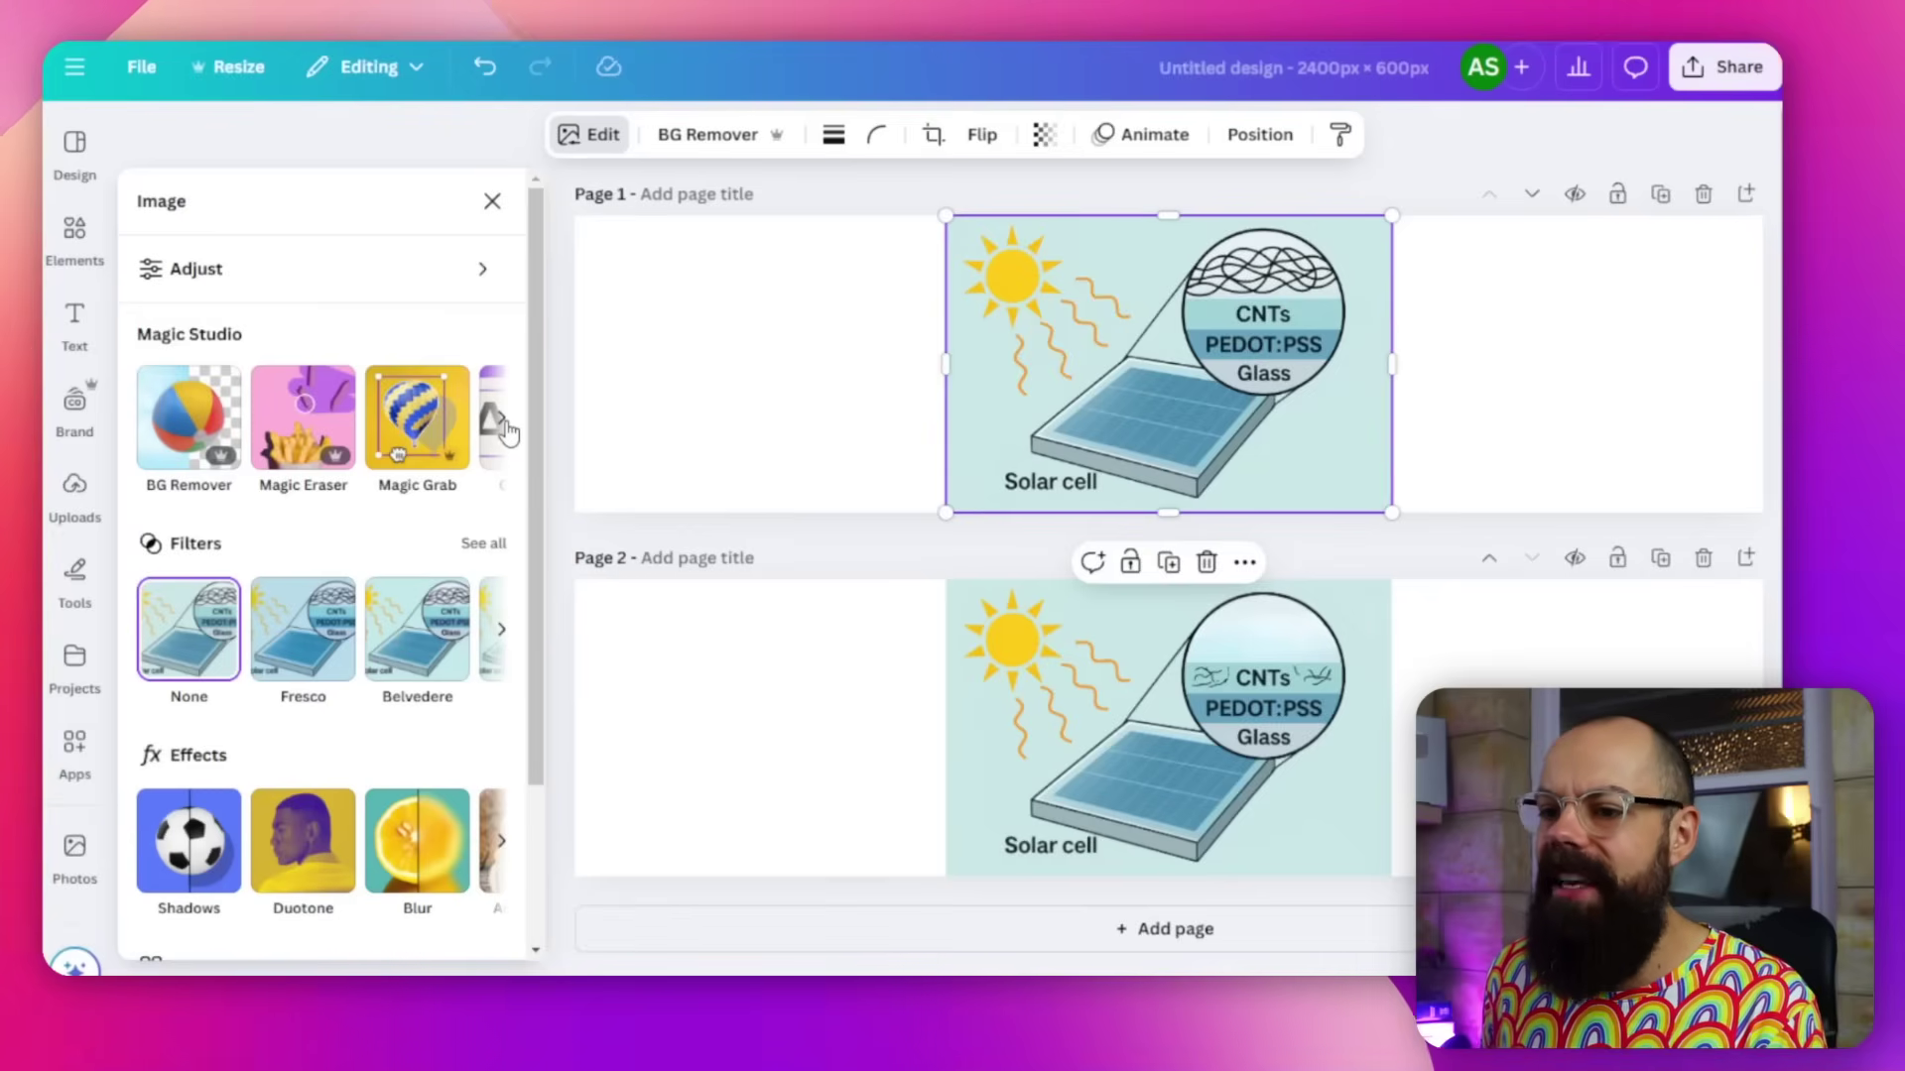
left_click(504, 425)
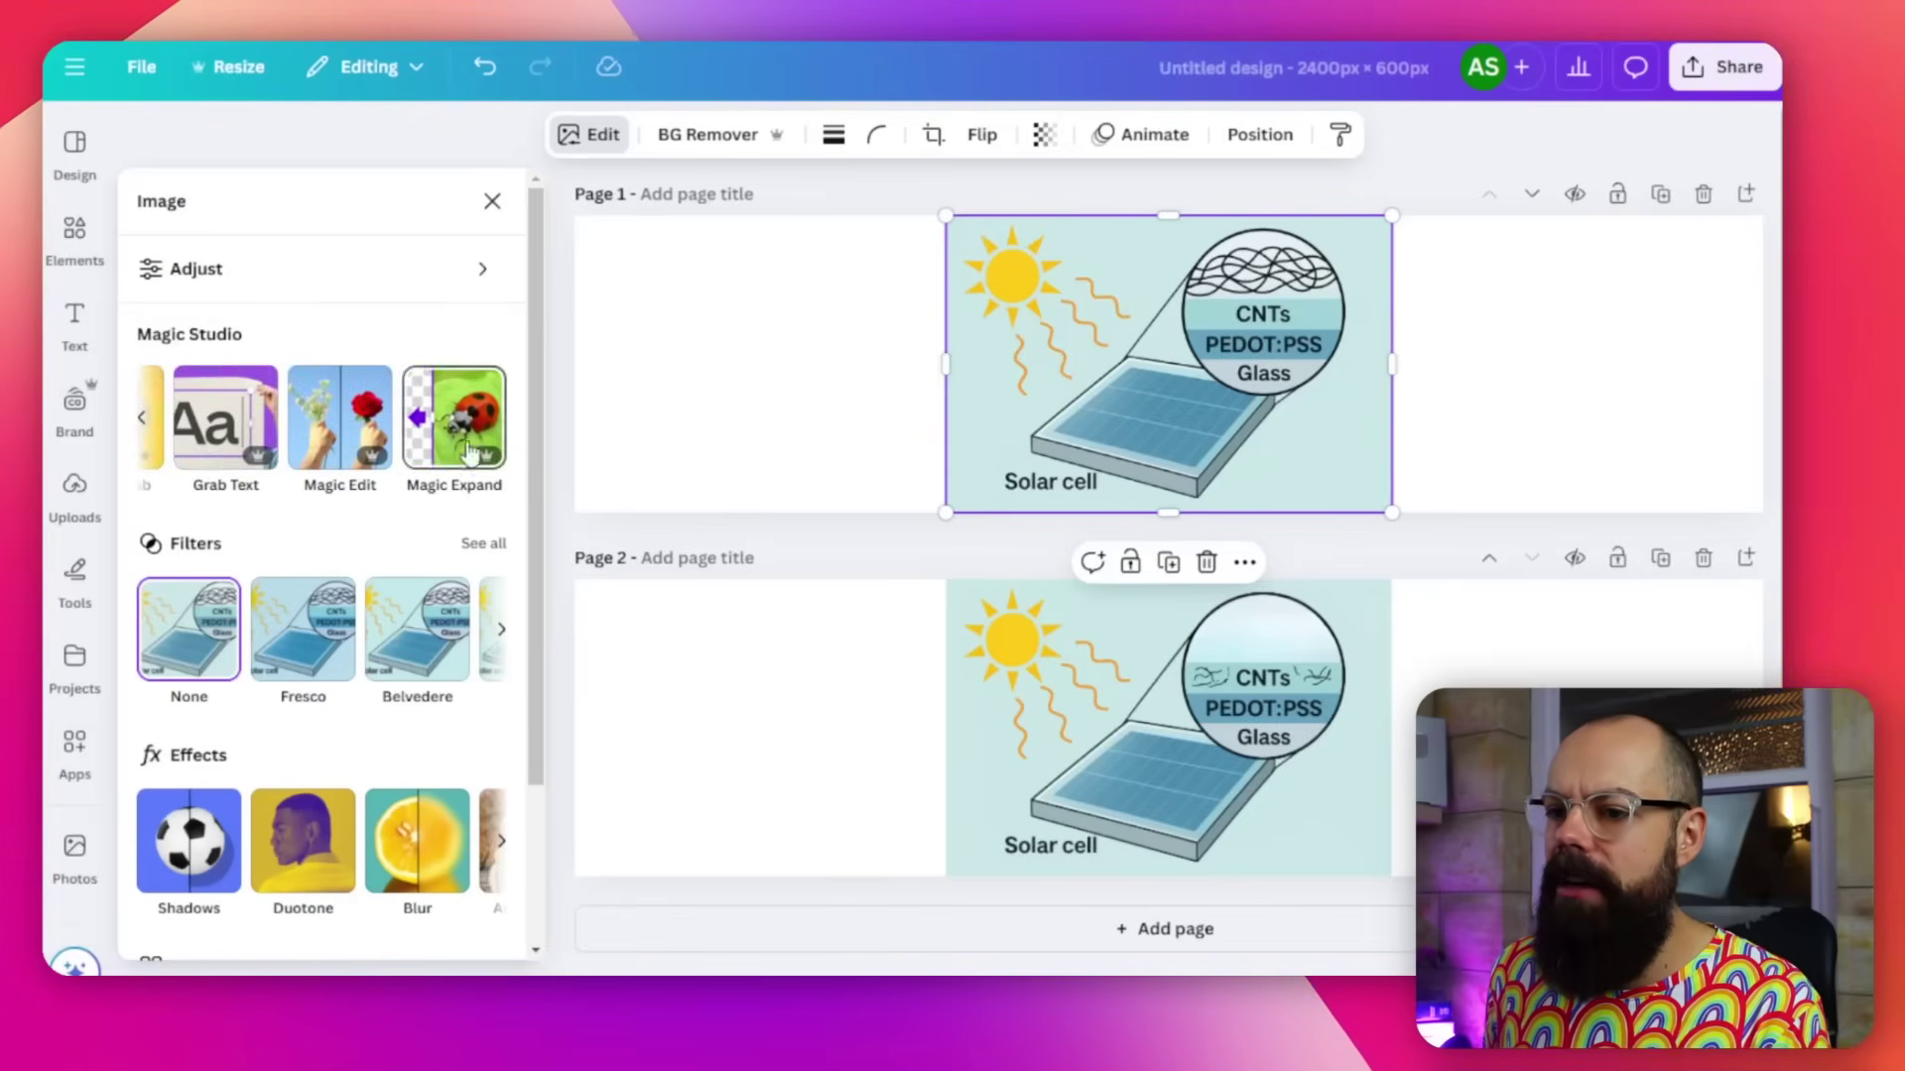
left_click(145, 421)
left_click(318, 439)
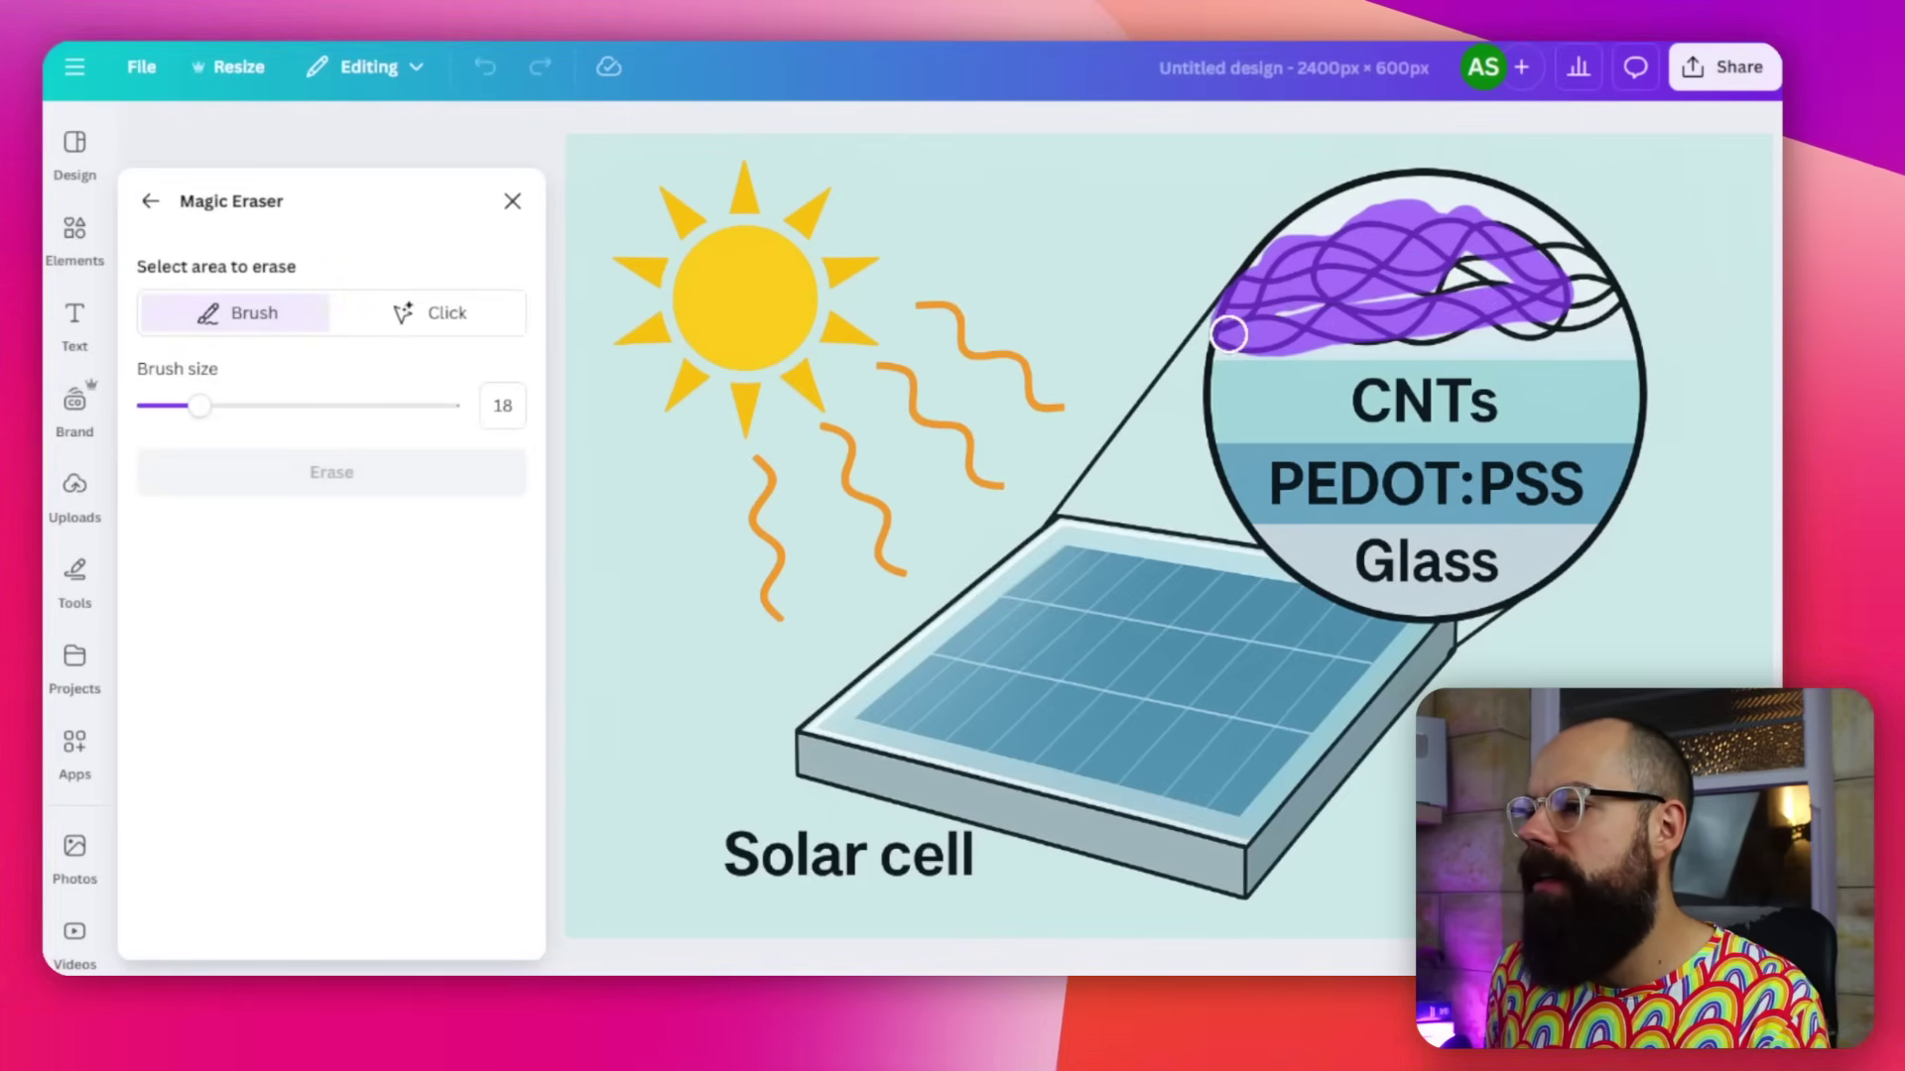
Brush over the tangled CNT strands across the top of the magnified circle
left_click_drag(1327, 320, 1551, 303)
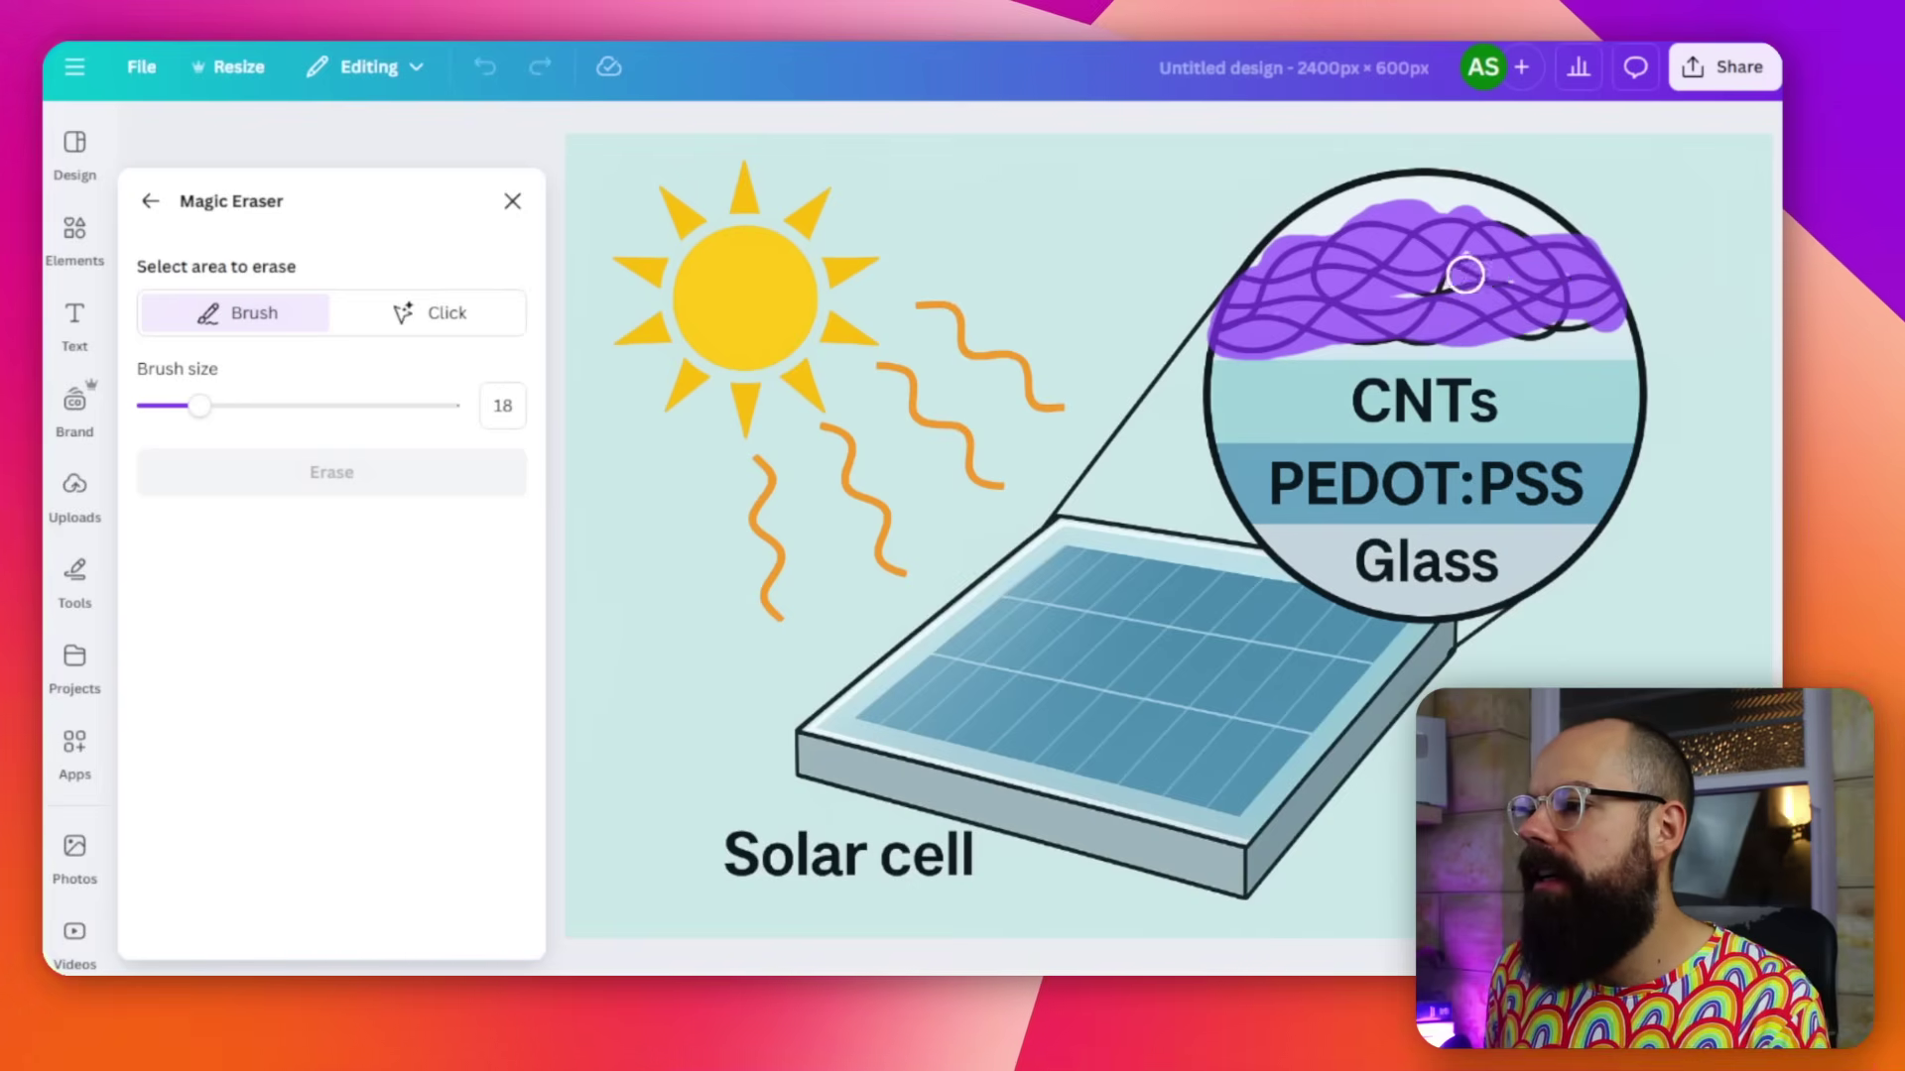
left_click_drag(1584, 283, 1587, 285)
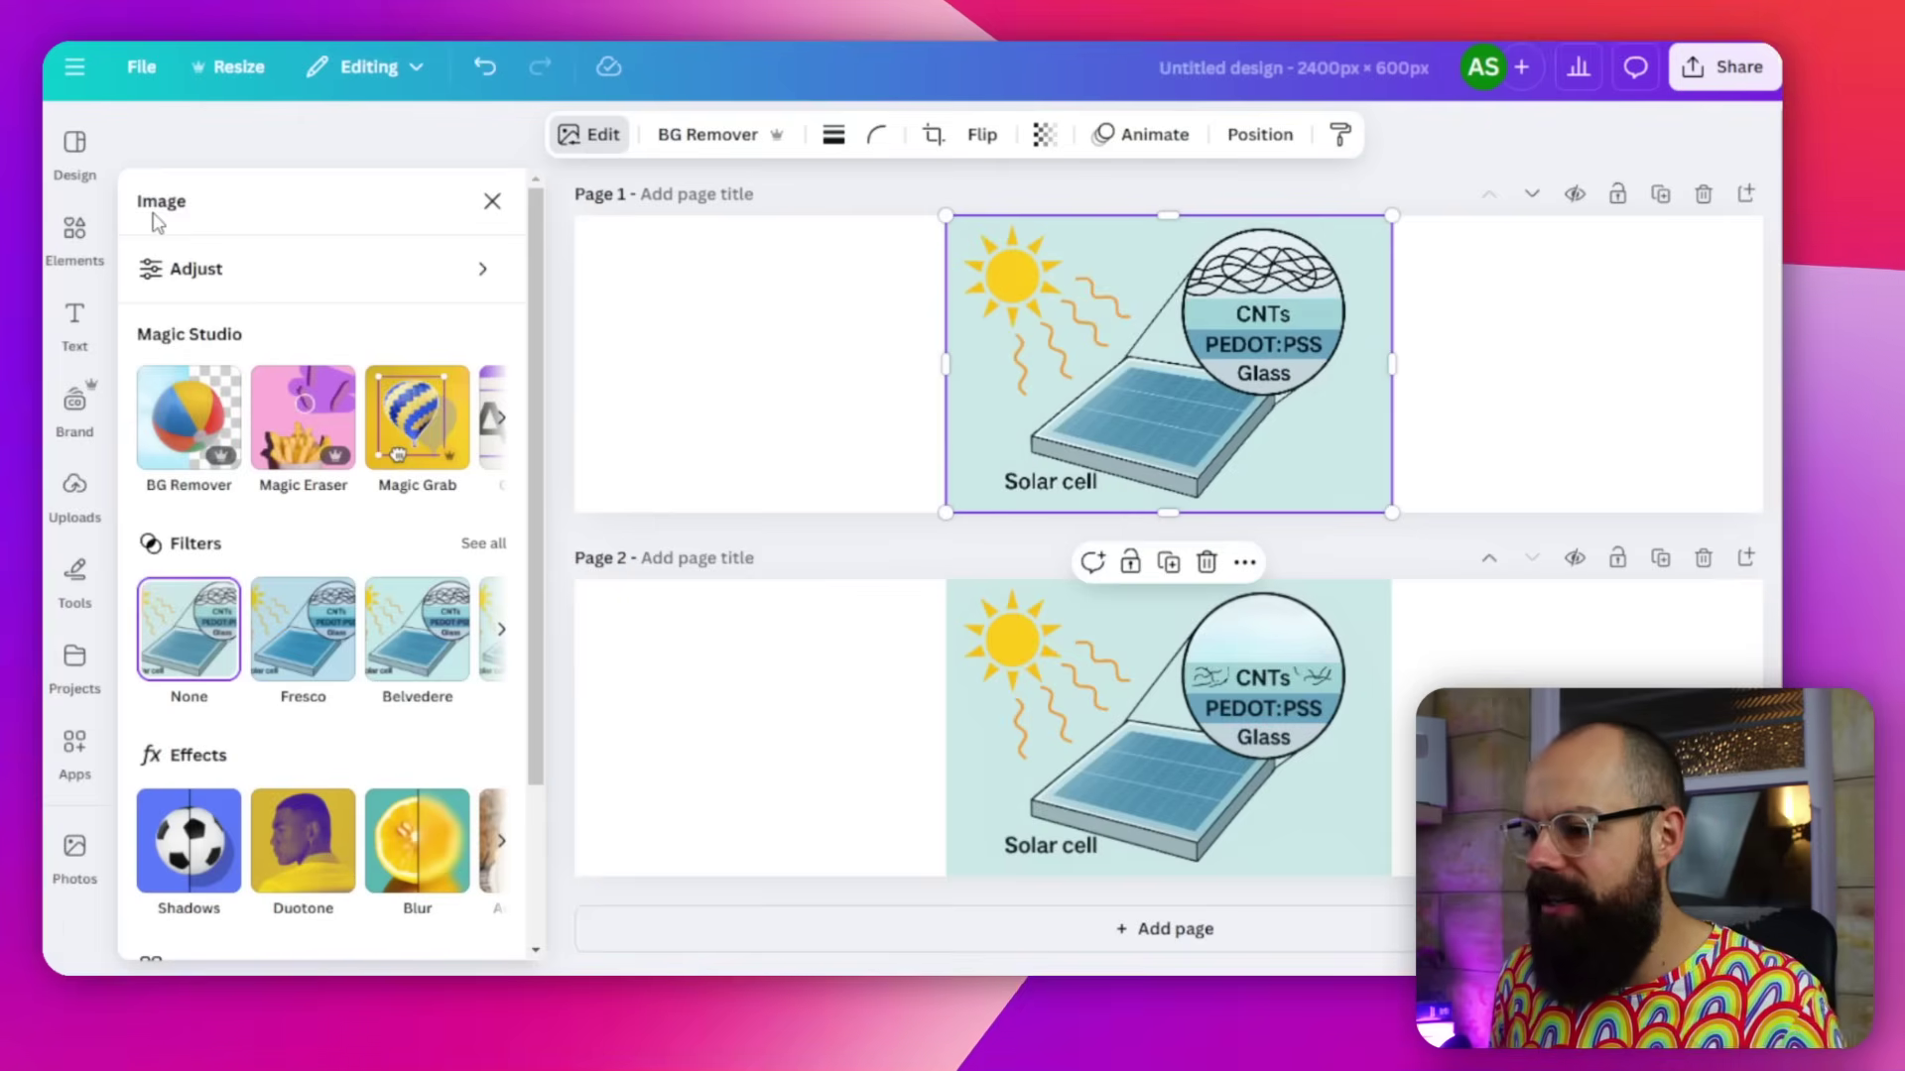
Select page 2's abstract, zoom in with Cmd+plus and scroll to view it closely
left_click(1256, 674)
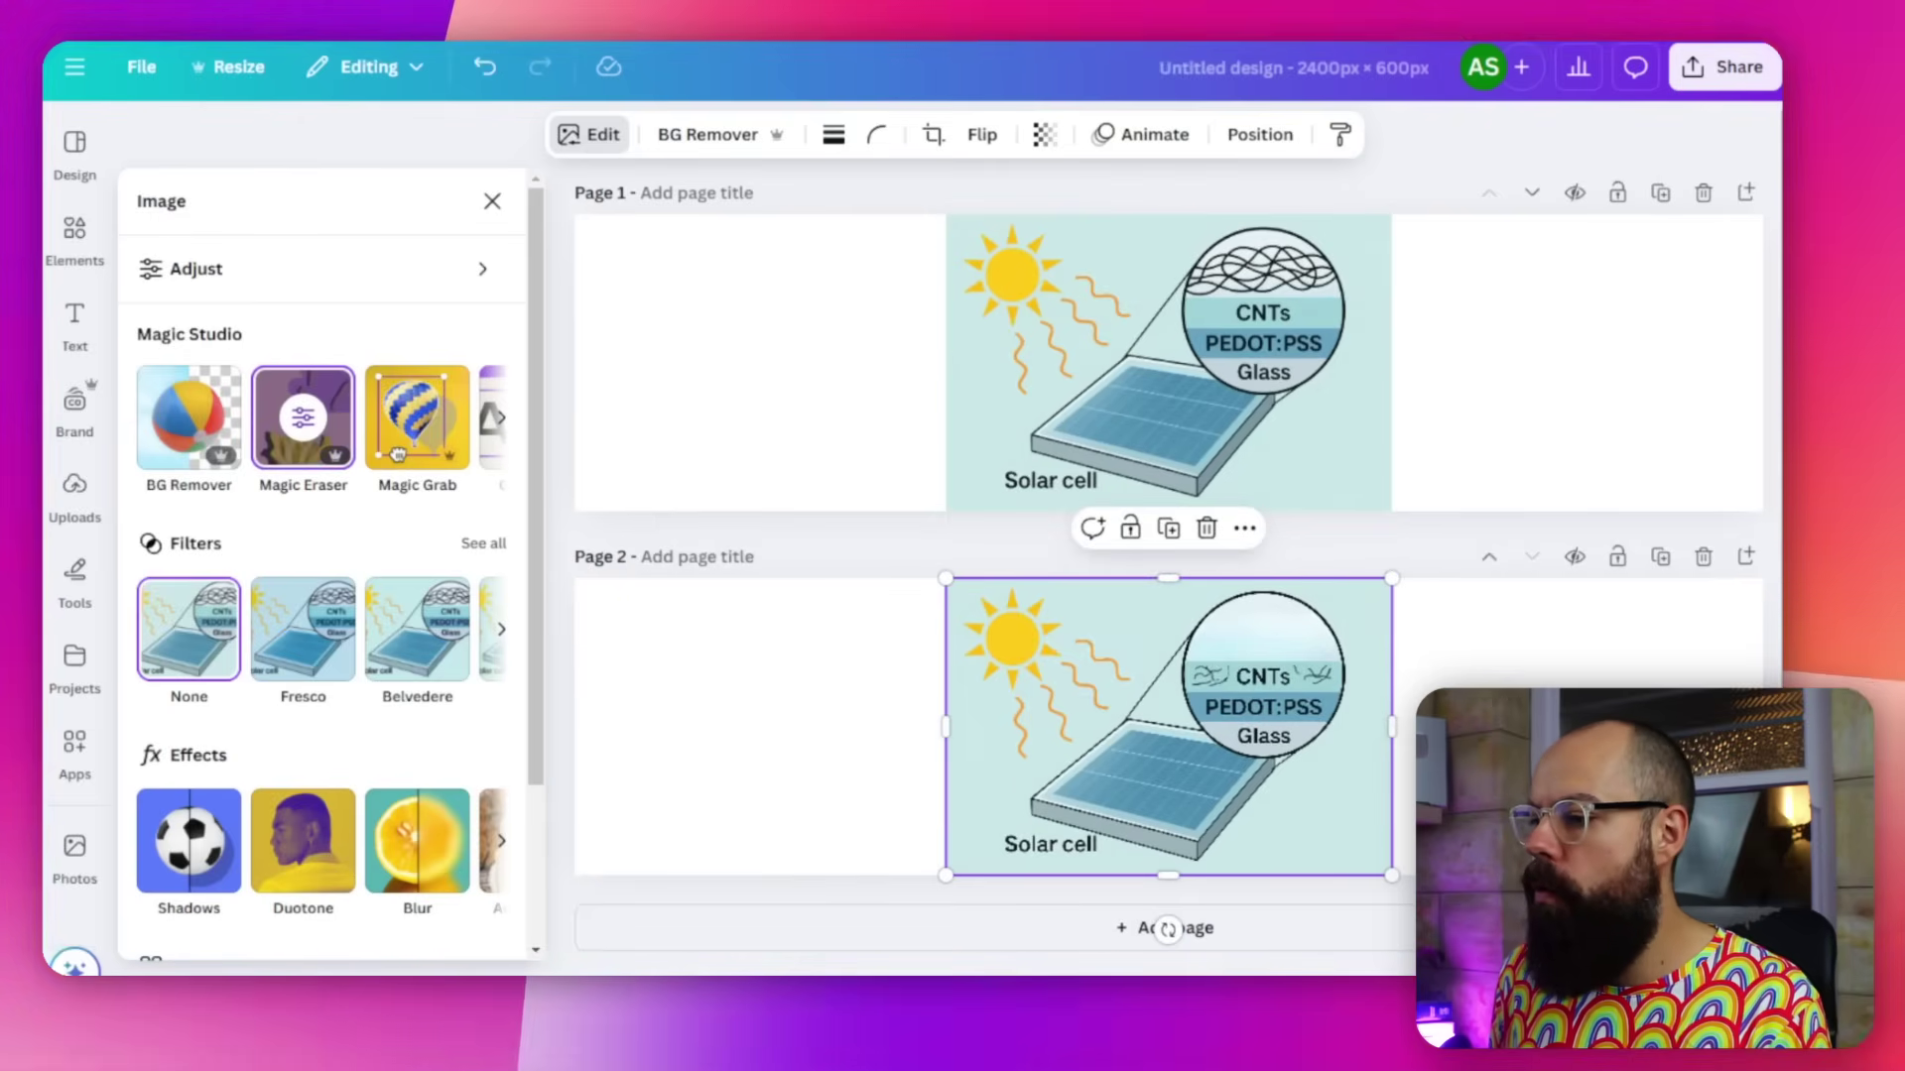
key("super+plus")
key("super+plus")
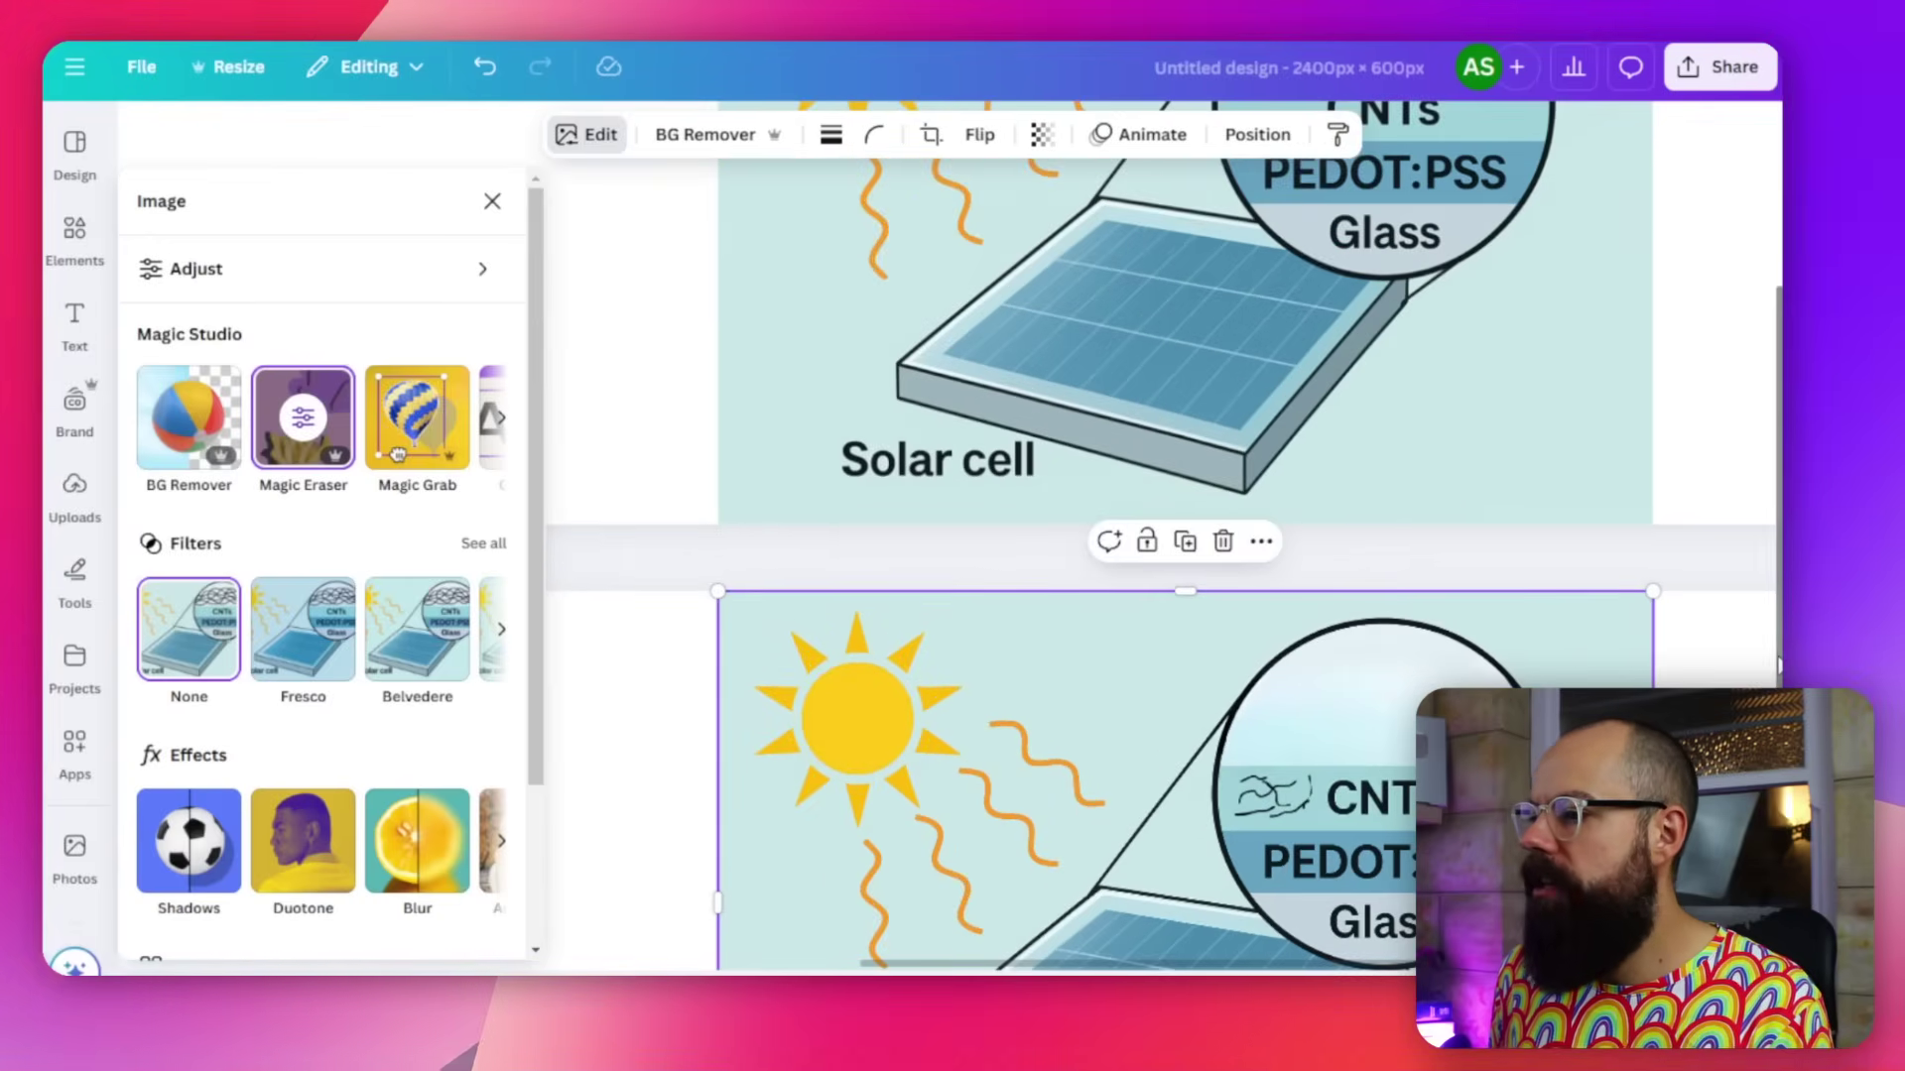
scroll(1161, 595, "down", 2)
scroll(1230, 427, "down", 1)
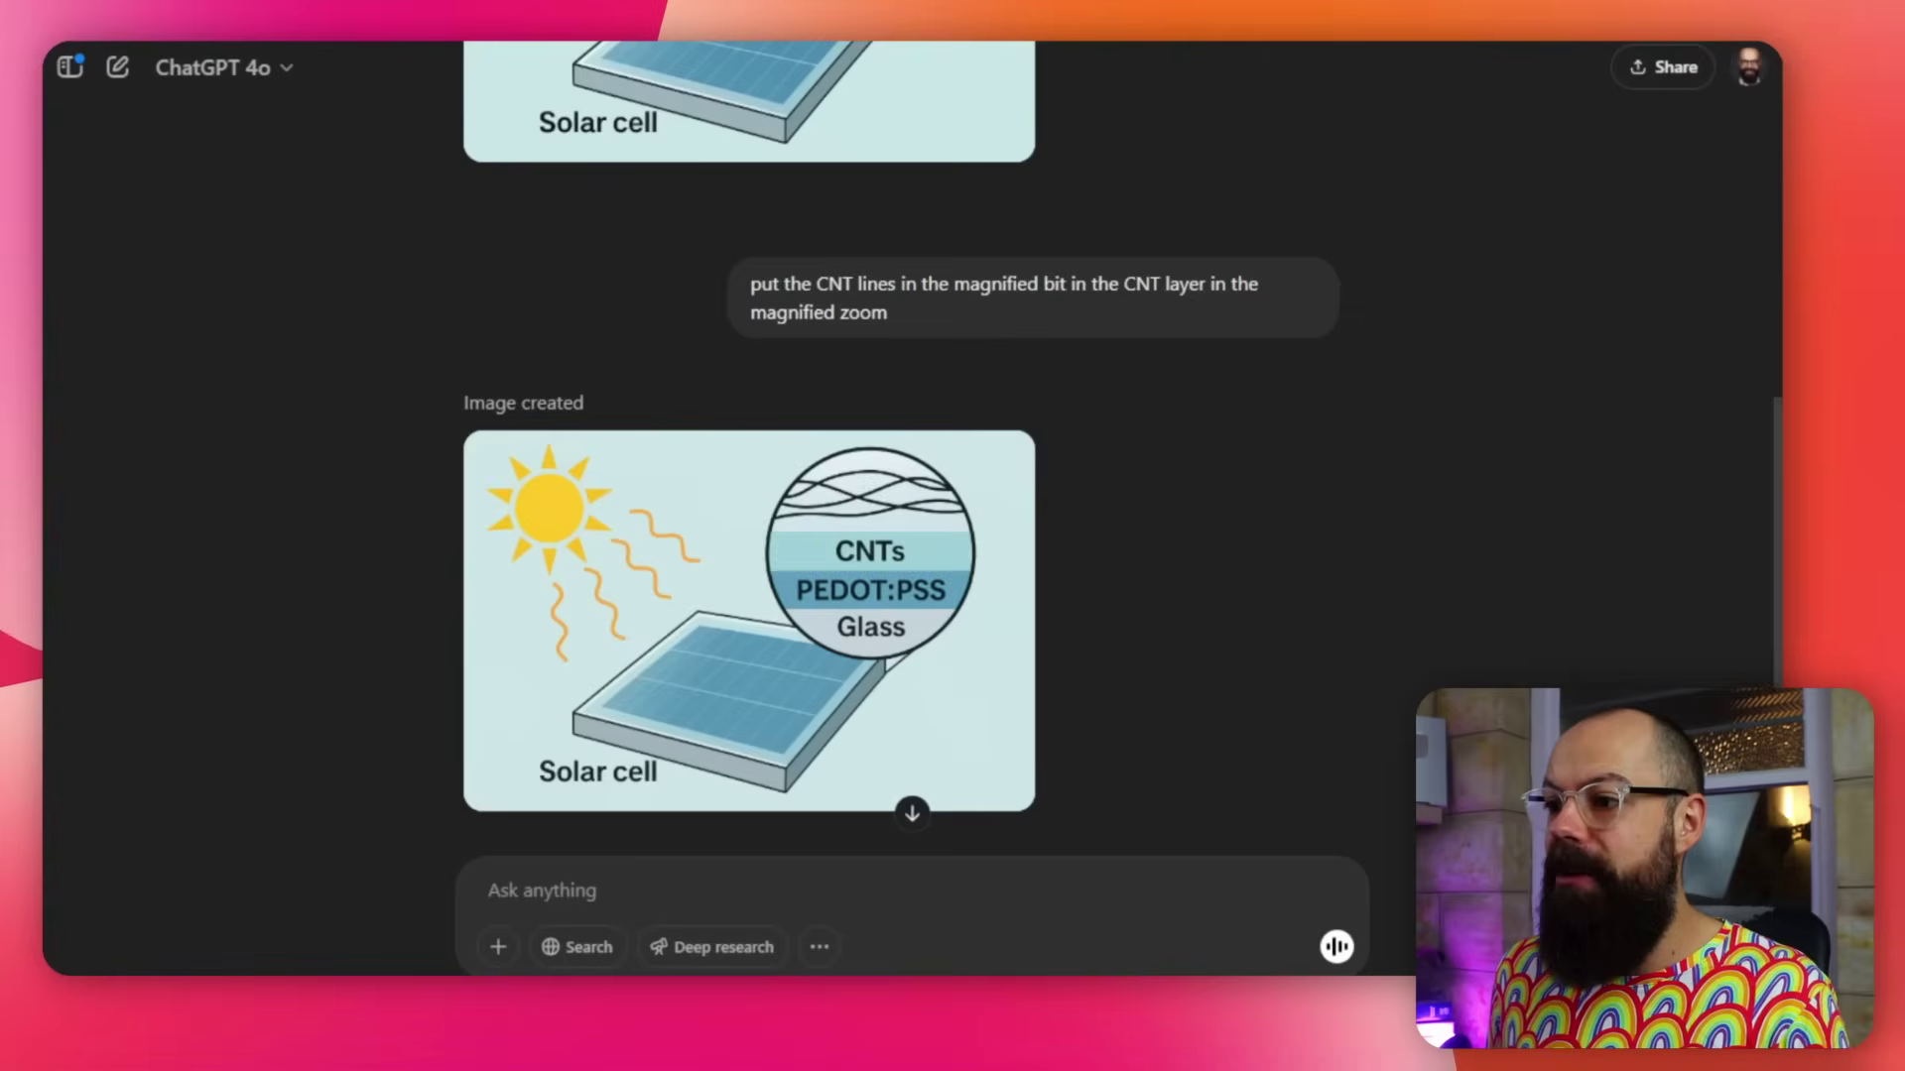
scroll(906, 552, "up", 6)
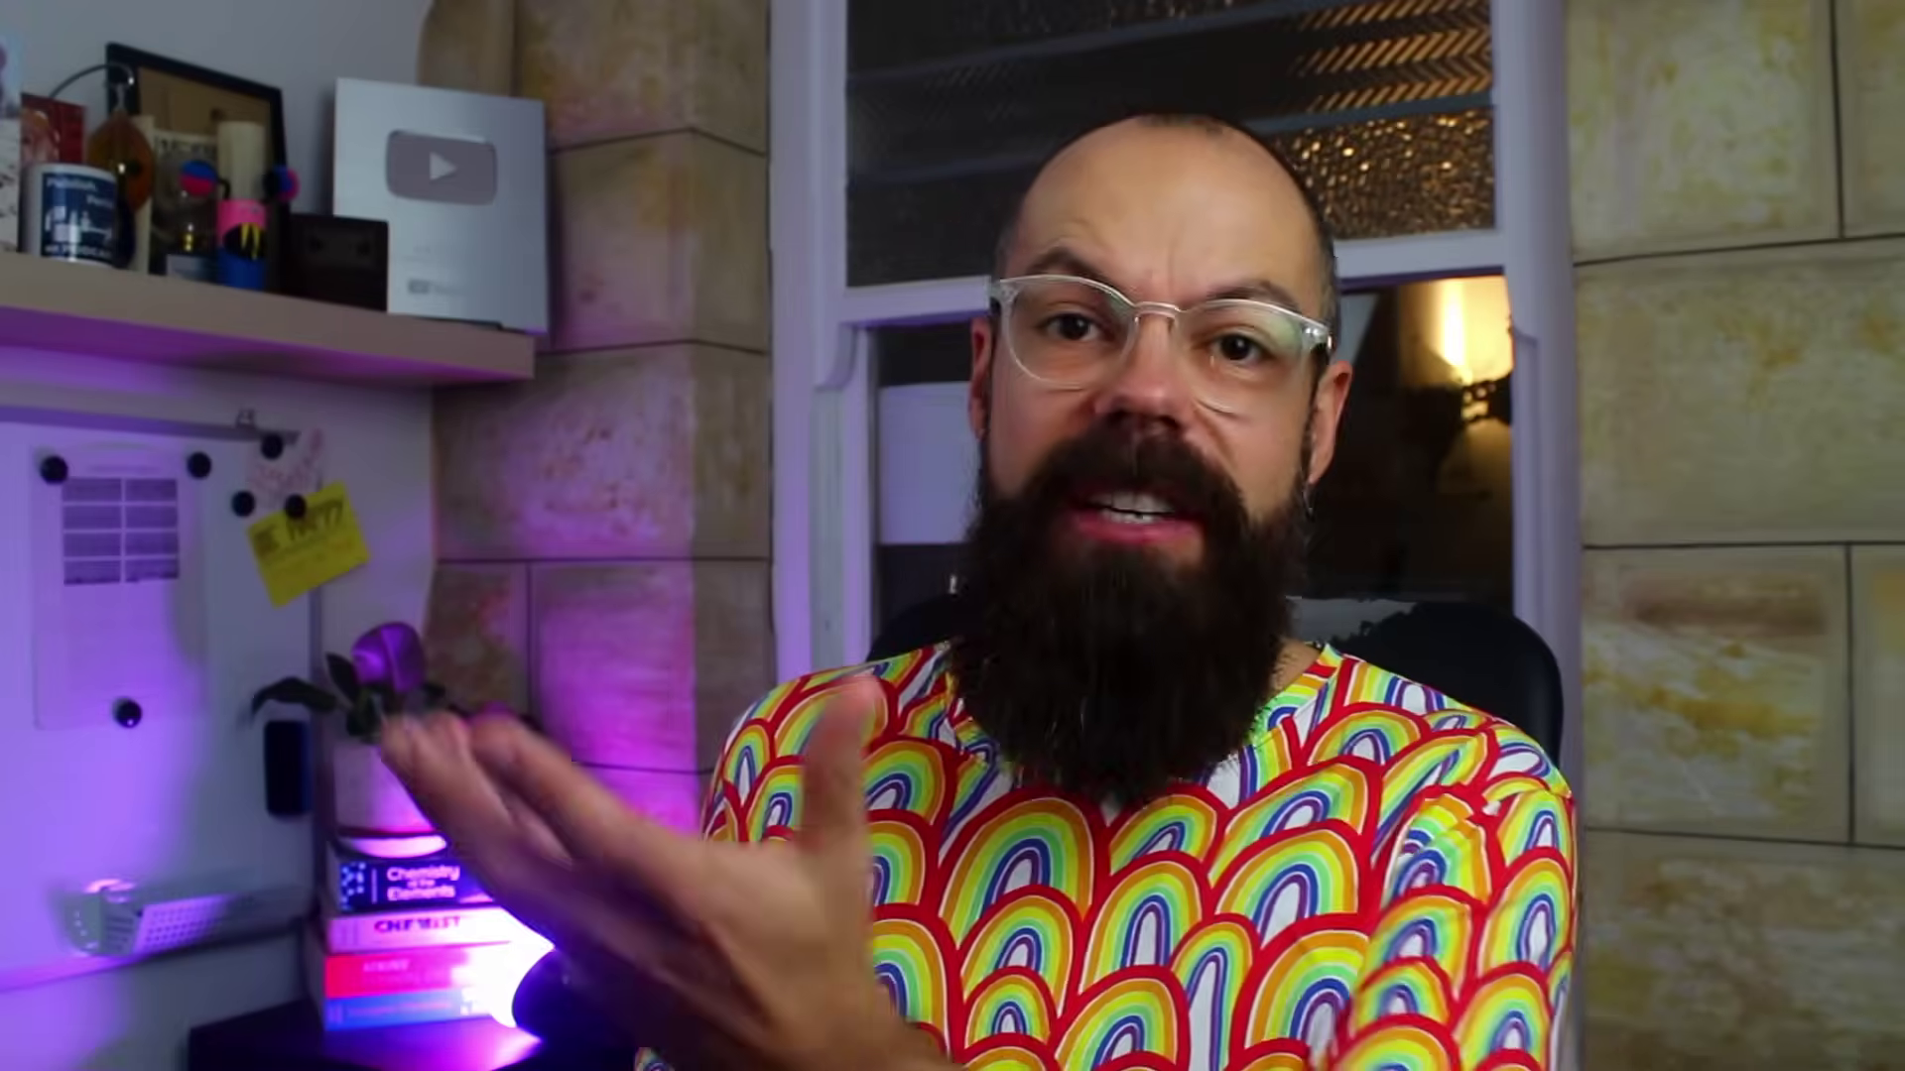